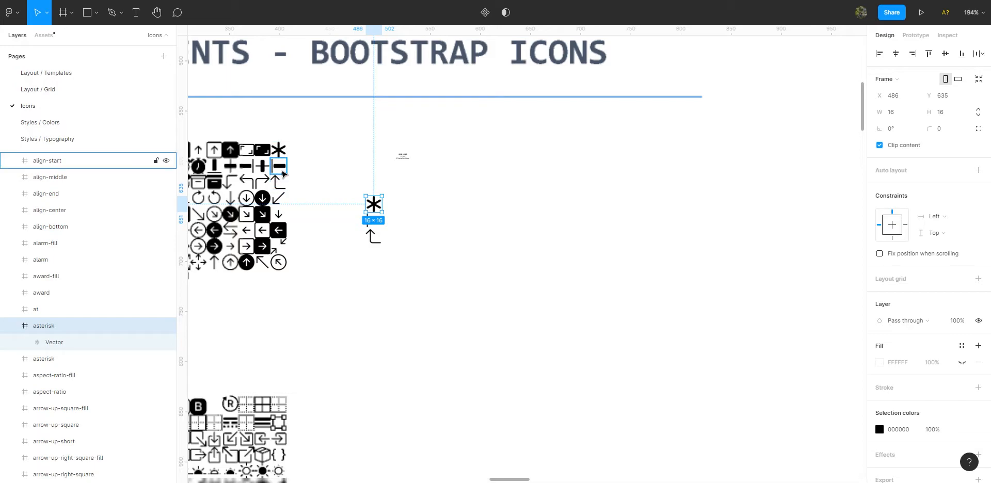
Look over the Icons page, from the Bootstrap icon grid to the three separate icons beside it.
scroll(338, 202, "left", 10)
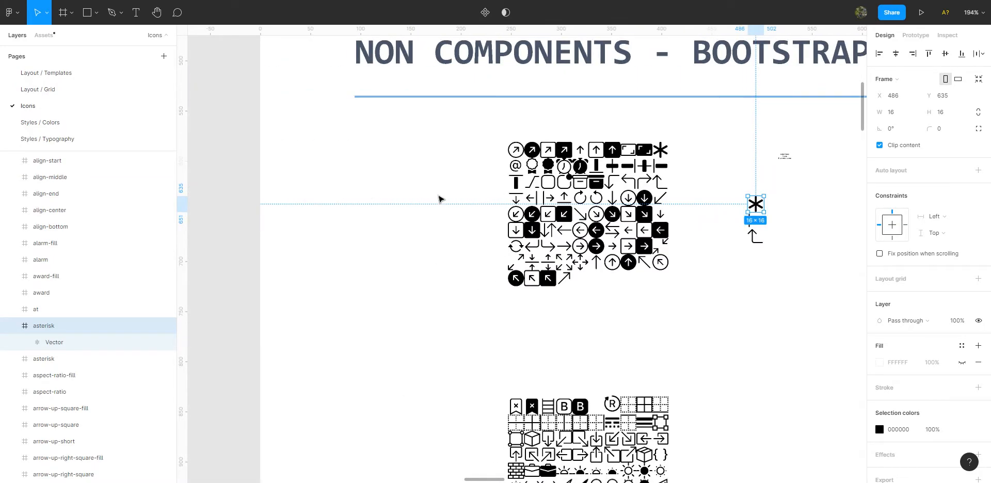
scroll(436, 202, "down", 10)
scroll(419, 215, "left", 5)
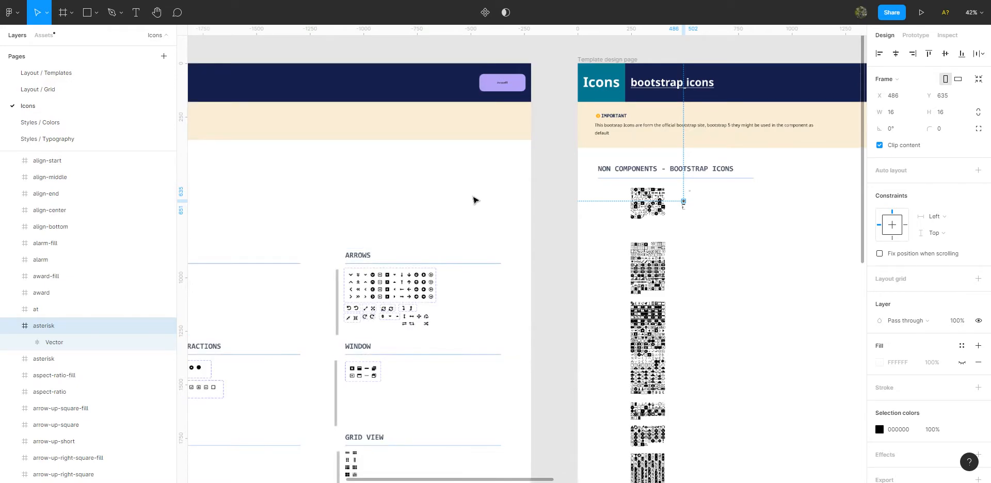
scroll(515, 206, "right", 3)
scroll(634, 214, "up", 3)
scroll(634, 215, "up", 10)
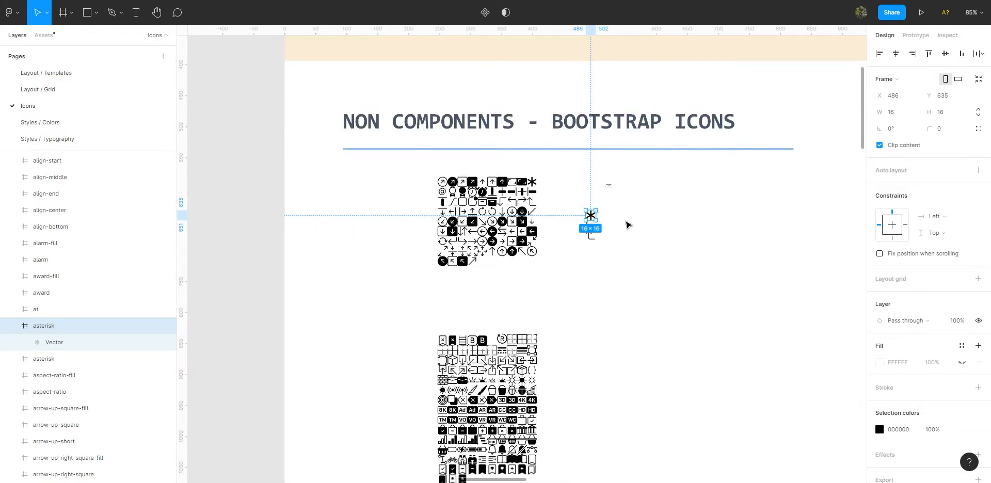
scroll(488, 196, "right", 1)
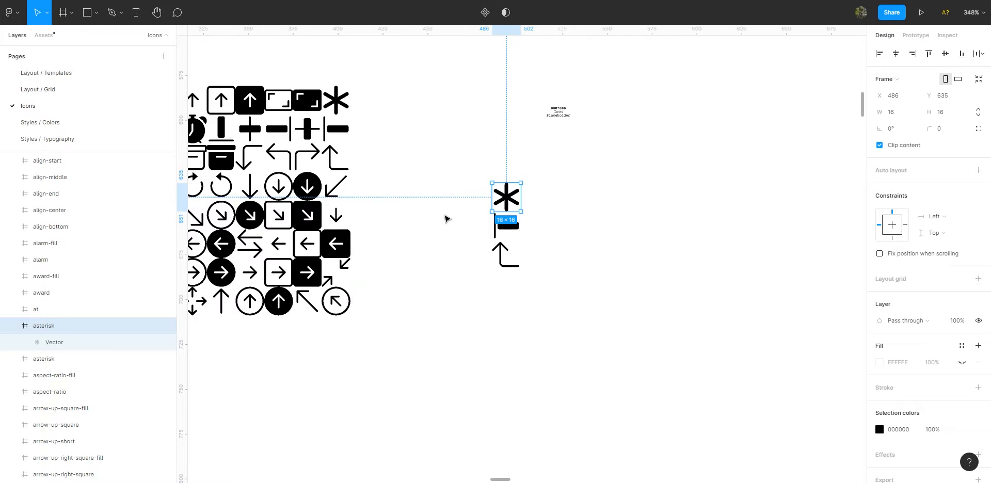
left_click(448, 228)
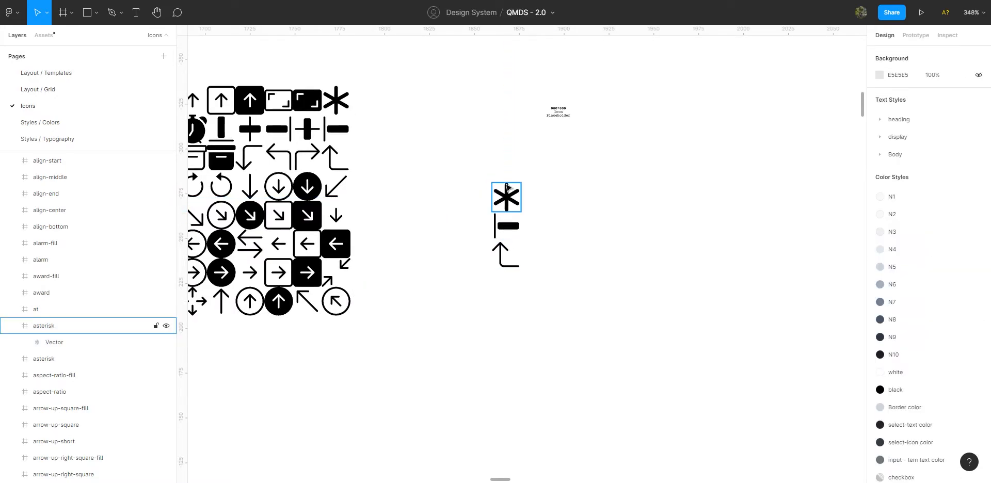
Set the horizontal and vertical constraints to Center for the vectors inside the separate asterisk, align-start and arrow-90deg-up frames.
left_click(505, 206)
scroll(505, 209, "up", 3)
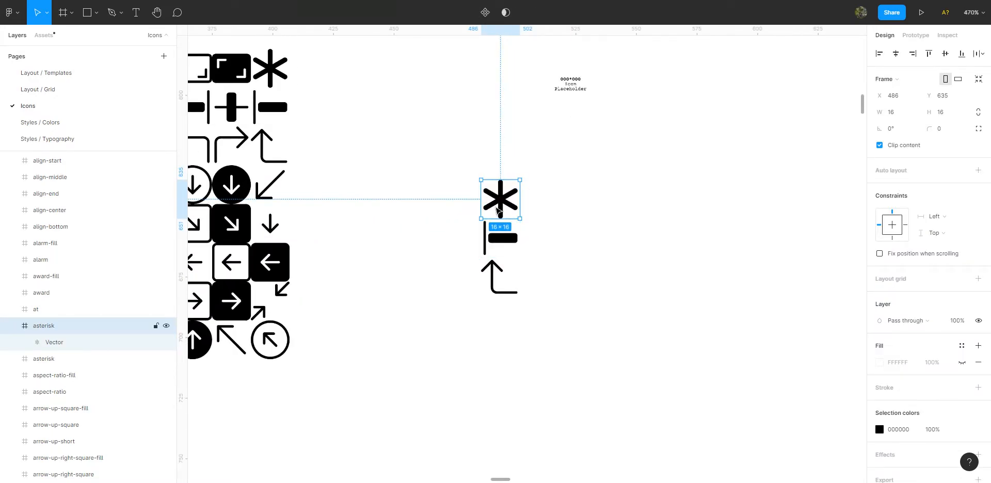
left_click(500, 251, "shift")
left_click(508, 279, "shift")
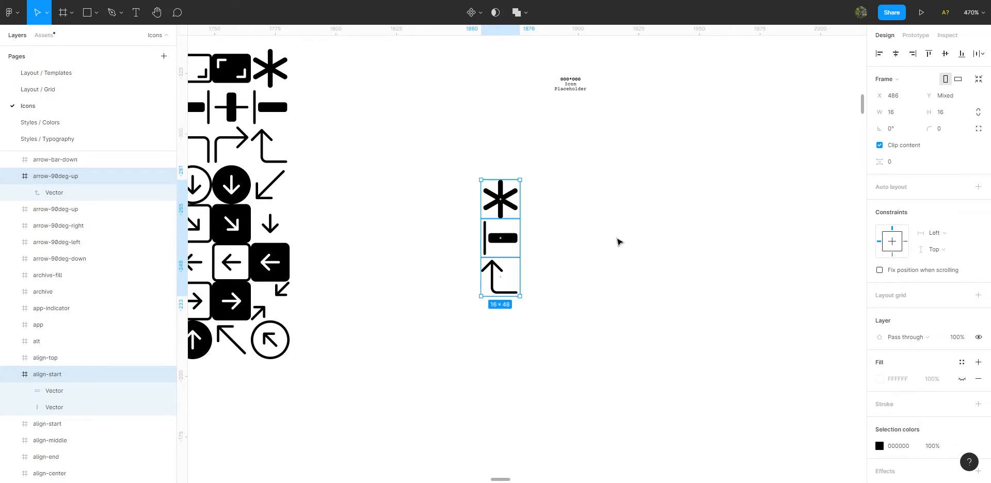
key("Return")
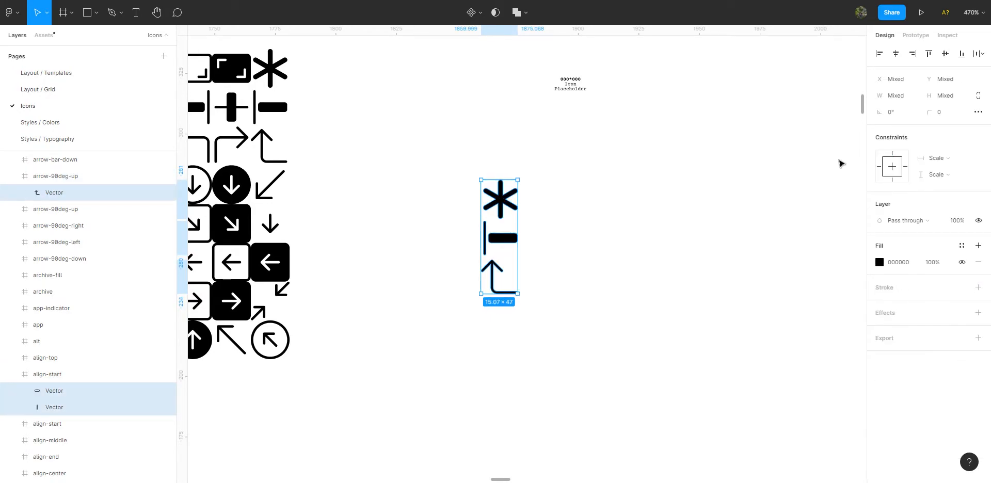
left_click(934, 157)
left_click(935, 146)
left_click(934, 177)
left_click(936, 161)
Resize the three parent icon frames to 24 wide and 24 high.
key("shift+Return")
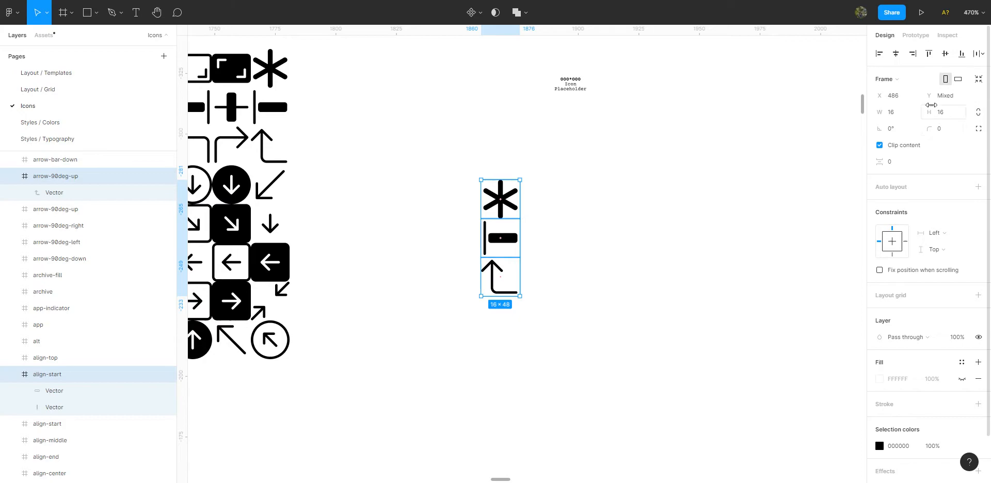
left_click(902, 114)
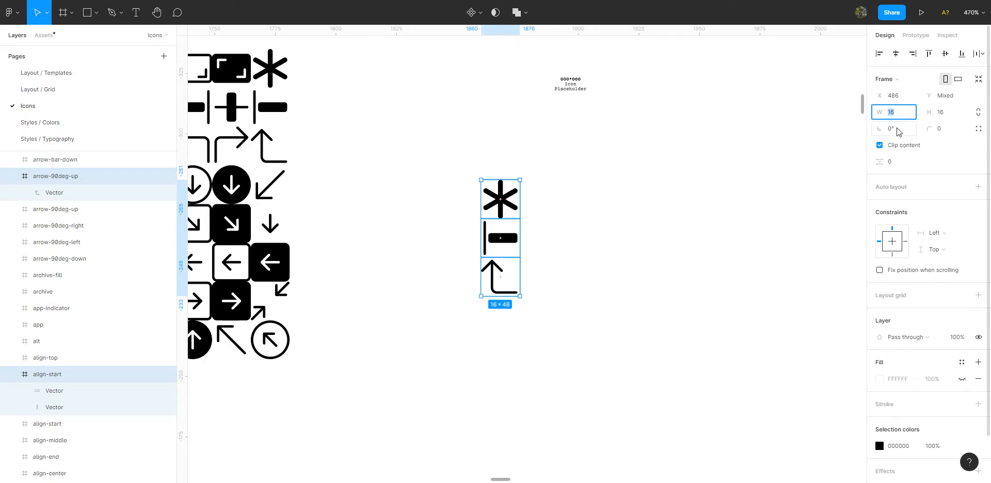
key("Return")
left_click(945, 113)
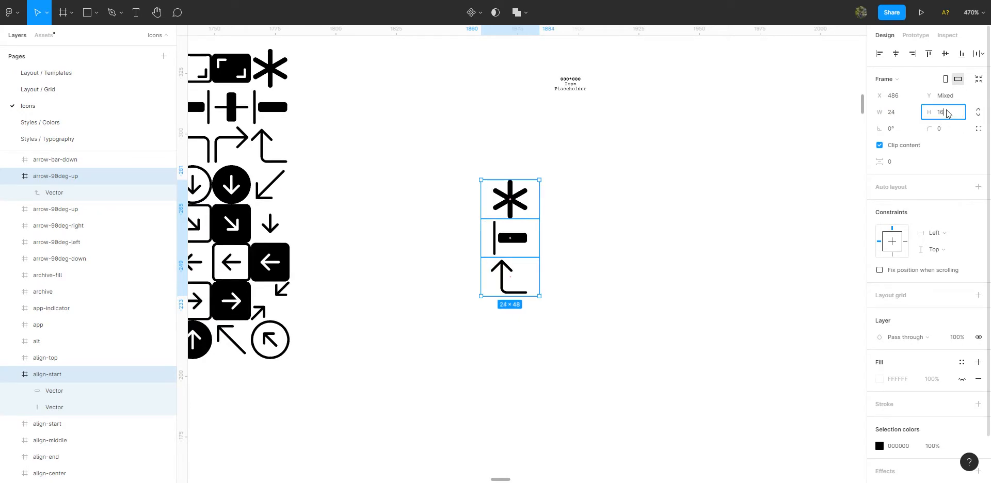
type("24")
key("Return")
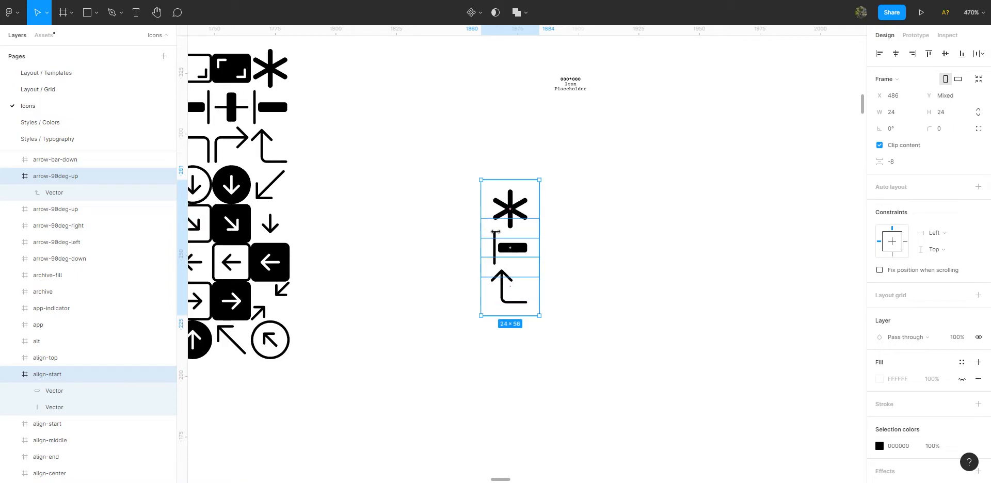
Set the vertical spacing between the three icon frames to 0.
left_click(892, 161)
type("0")
key("Return")
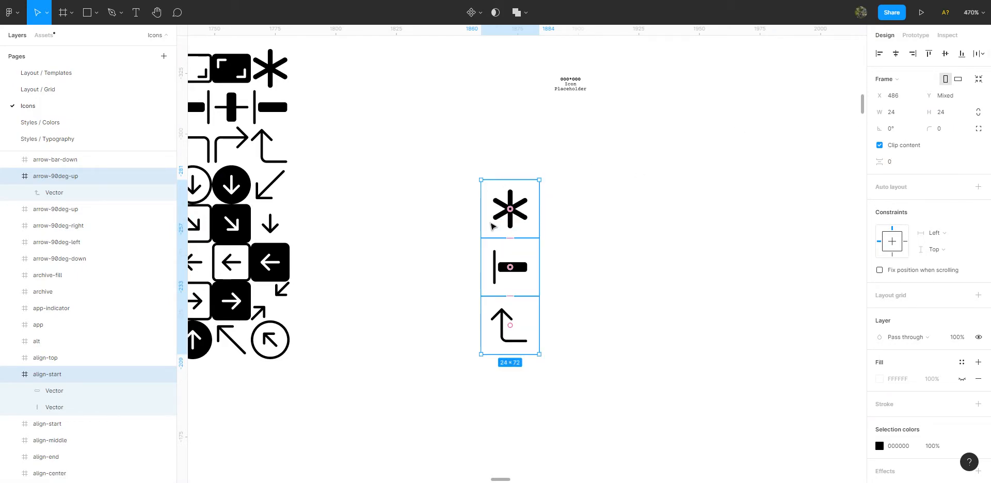
Set the horizontal and vertical constraints of the vectors inside the three icon frames to Scale.
key("Return")
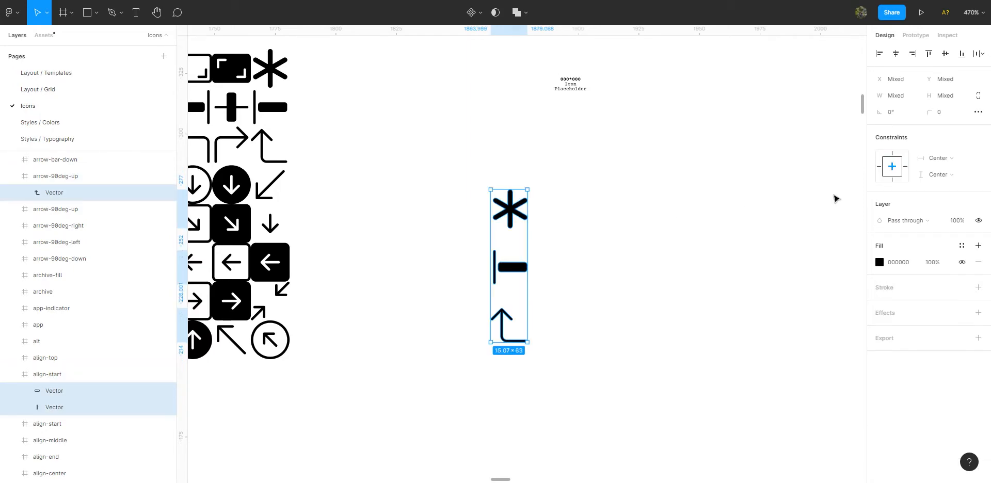
left_click(947, 159)
left_click(932, 170)
left_click(936, 174)
left_click(936, 184)
Shift the asterisk frame down to Y 637 and check the constraints of its vector.
left_click(543, 233)
mouse_move(511, 217)
left_mouse_down()
mouse_move(405, 192)
mouse_move(514, 225)
mouse_move(515, 215)
left_mouse_up()
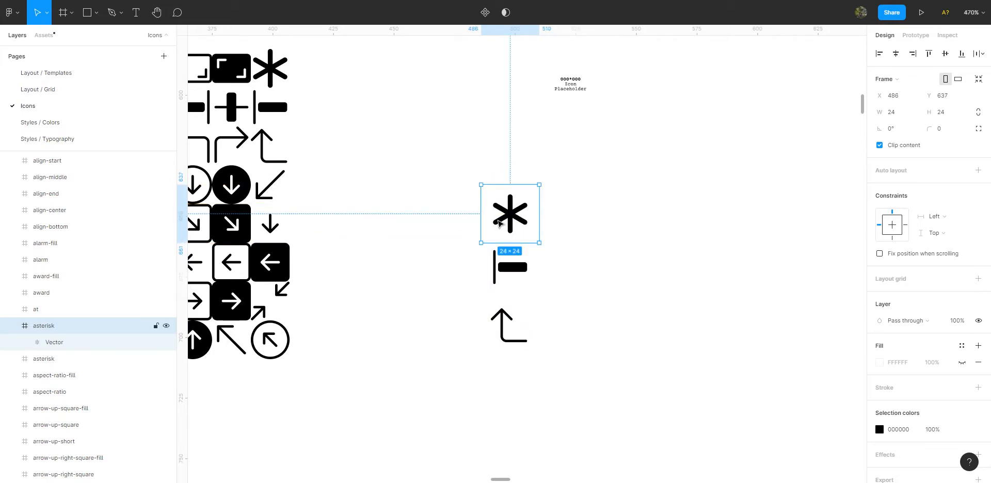
double_click(498, 222)
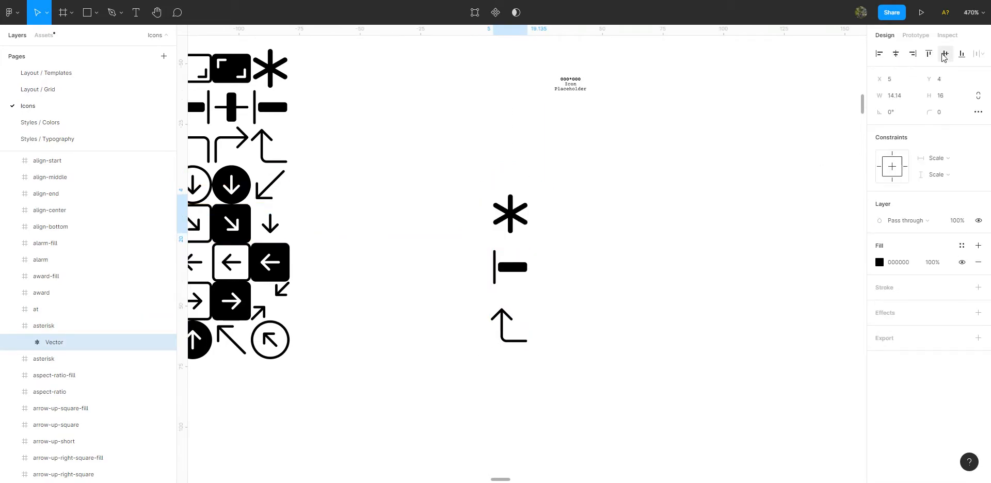
left_click(445, 184)
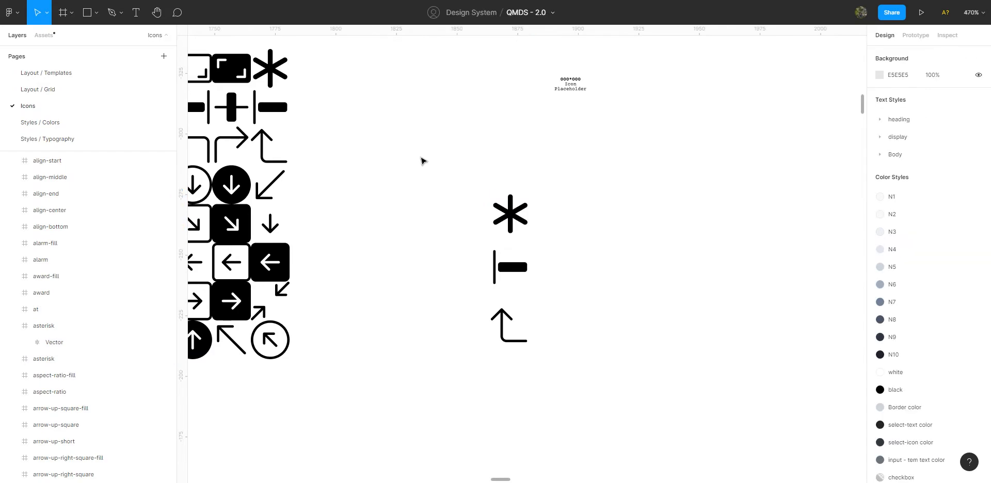
Convert the three icon frames into separate components and move them together to X 466, with the asterisk at Y 615.
left_click(502, 221)
left_click(503, 269, "shift")
left_click(503, 321, "shift")
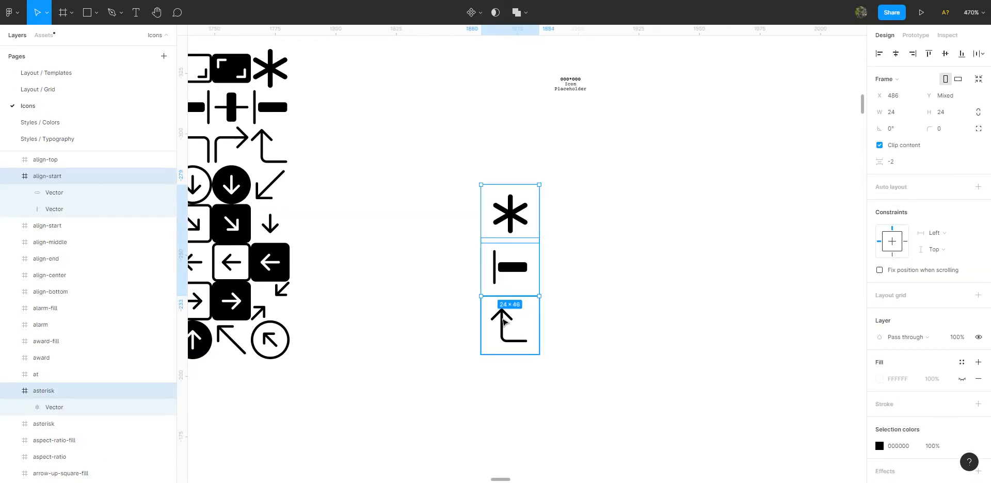
left_click(470, 13)
left_click(470, 52)
left_click_drag(496, 218, 424, 142)
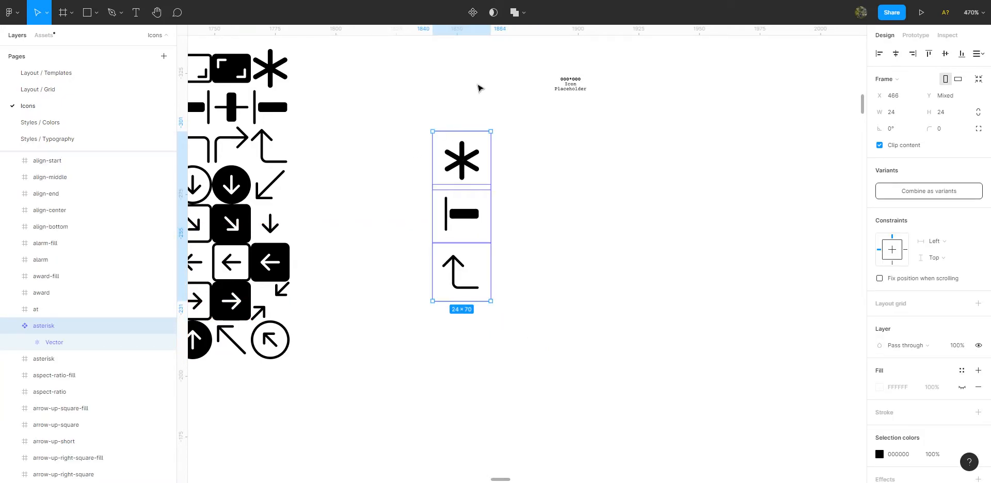
Inspect the asterisk component and its properties among the three new icon components.
scroll(540, 175, "down", 3)
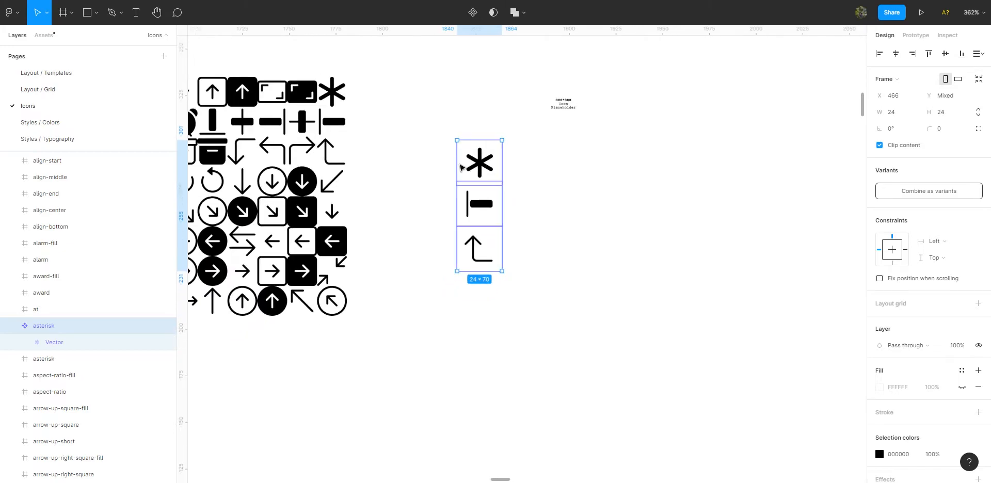
scroll(458, 151, "right", 1)
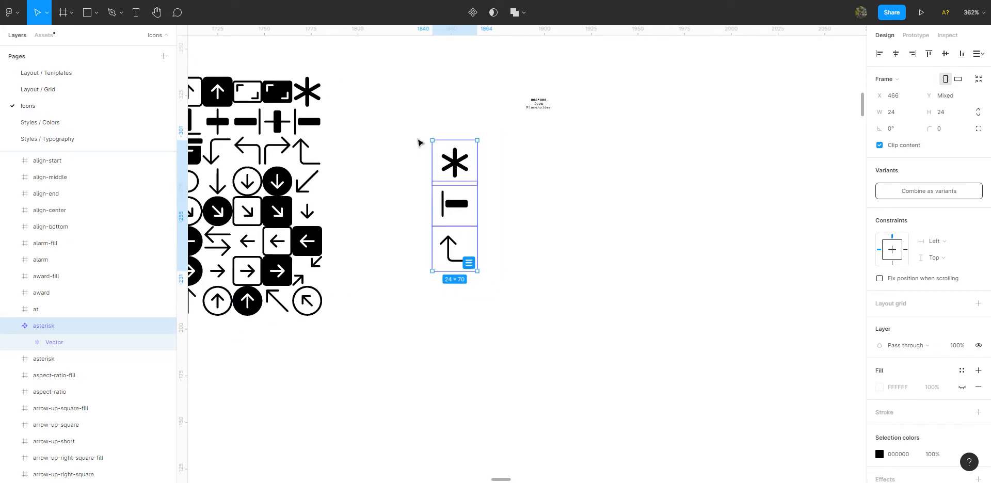
left_click(438, 148)
left_click(419, 129)
left_click(453, 174)
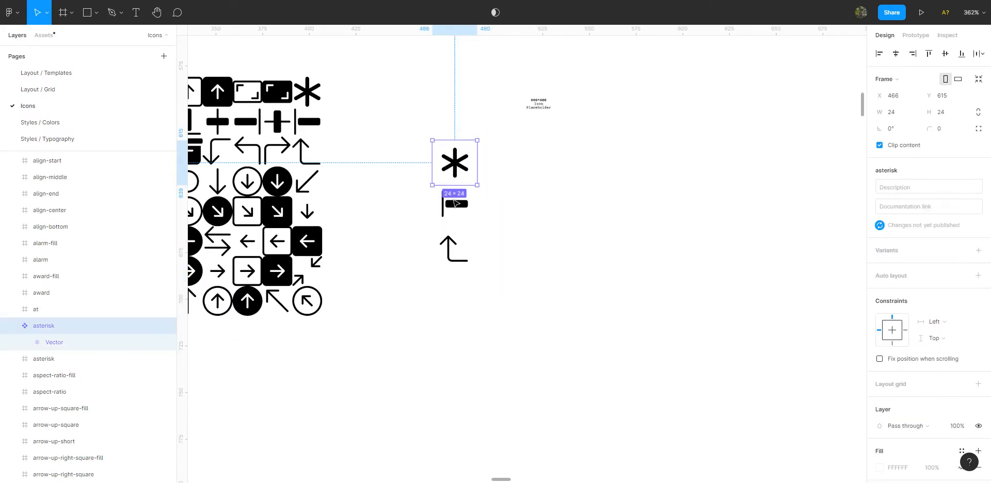
left_click(552, 144)
Draw a rectangle about 21 × 20 in size below the Icon Placeholder text.
scroll(527, 171, "up", 1)
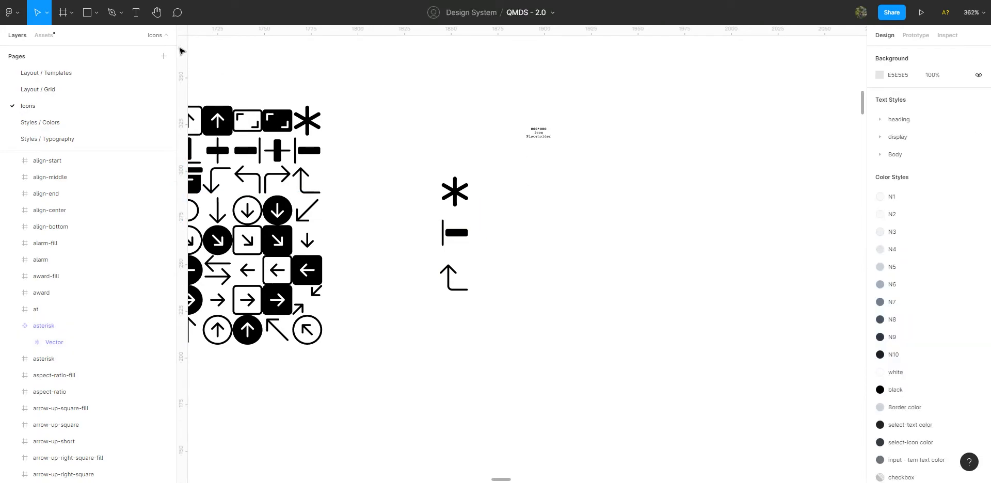
left_click(86, 14)
left_click(96, 13)
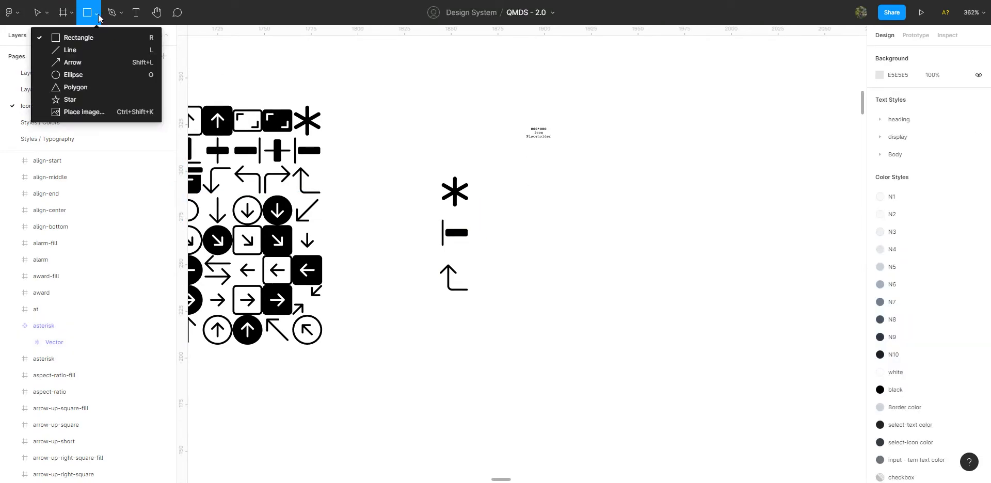
left_click(77, 41)
left_click_drag(521, 176, 561, 214)
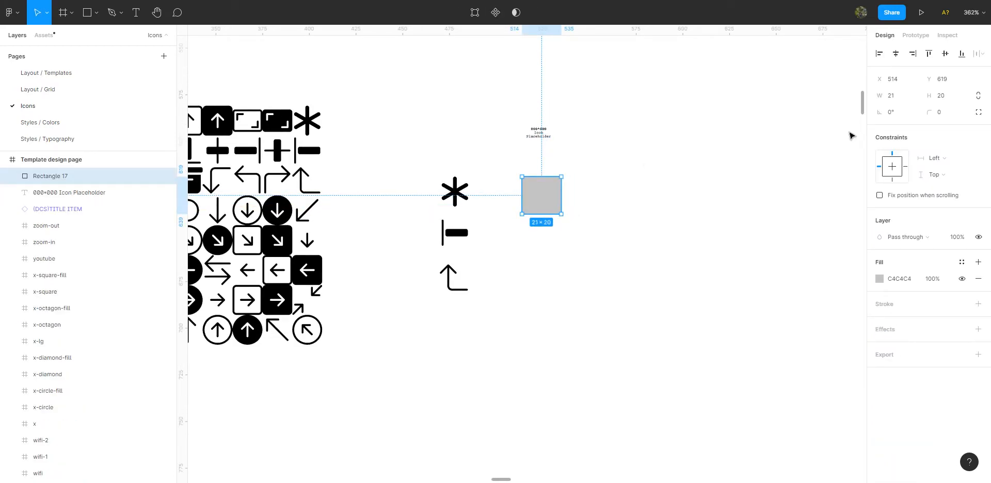
Set the grey rectangle's width and height to 24.
left_click(898, 100)
key("Return")
left_click(951, 98)
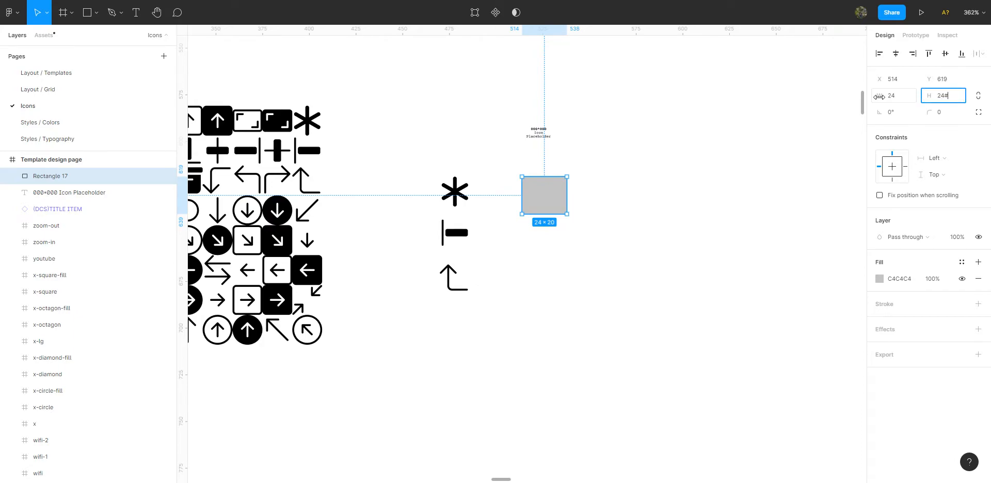
key("Return")
Move the Icon Placeholder text onto the grey square and bring it in front of the square.
left_click(546, 139)
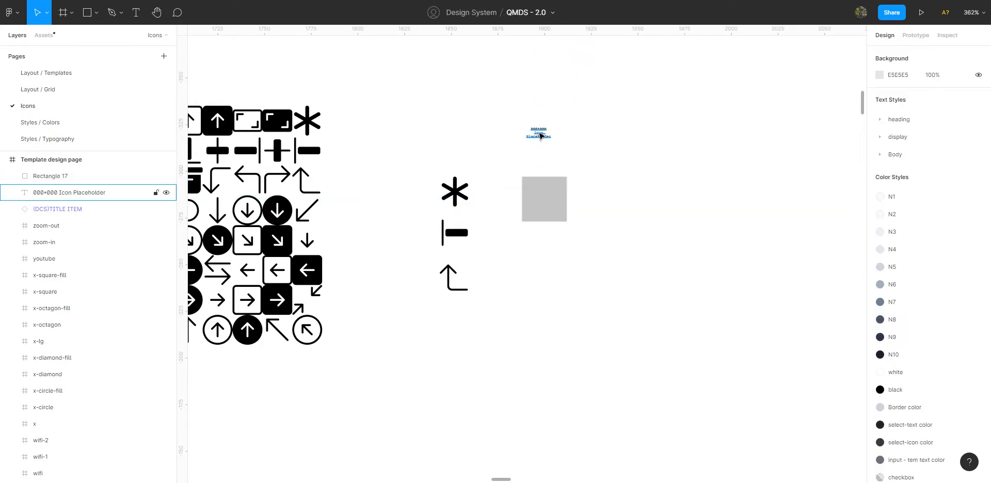
left_click_drag(546, 138, 557, 201)
key("ctrl+]")
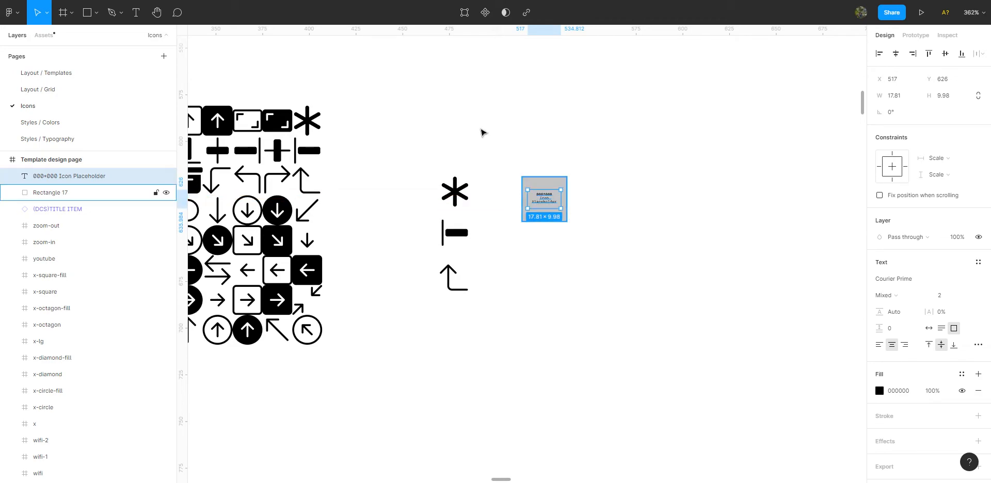
left_click(577, 243)
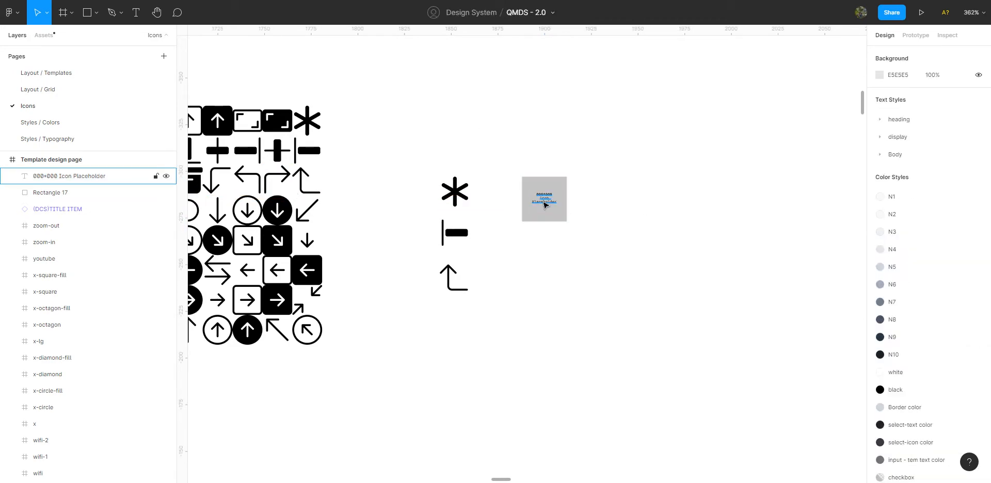
Group the placeholder text with the grey square and turn the group into a component.
left_click(545, 203)
left_click(561, 181, "shift")
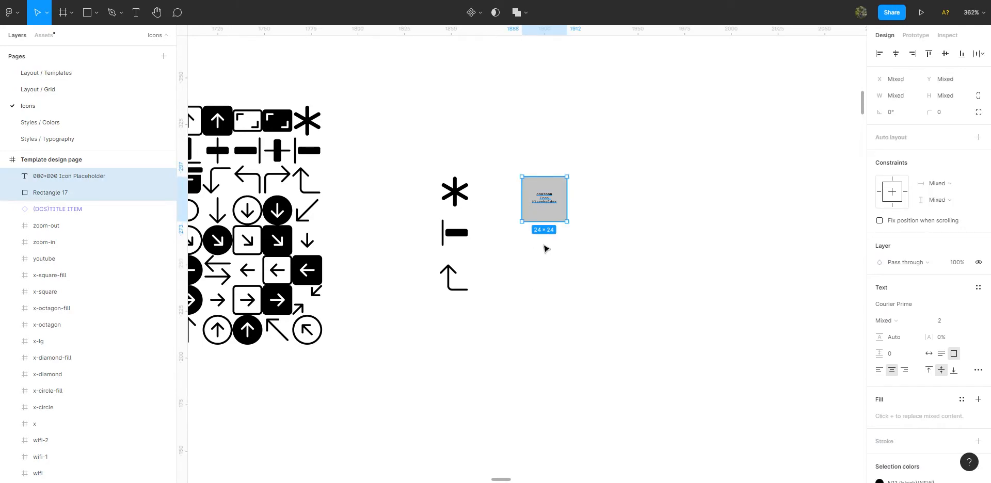
key("ctrl+g")
left_click(535, 162)
left_click(560, 191)
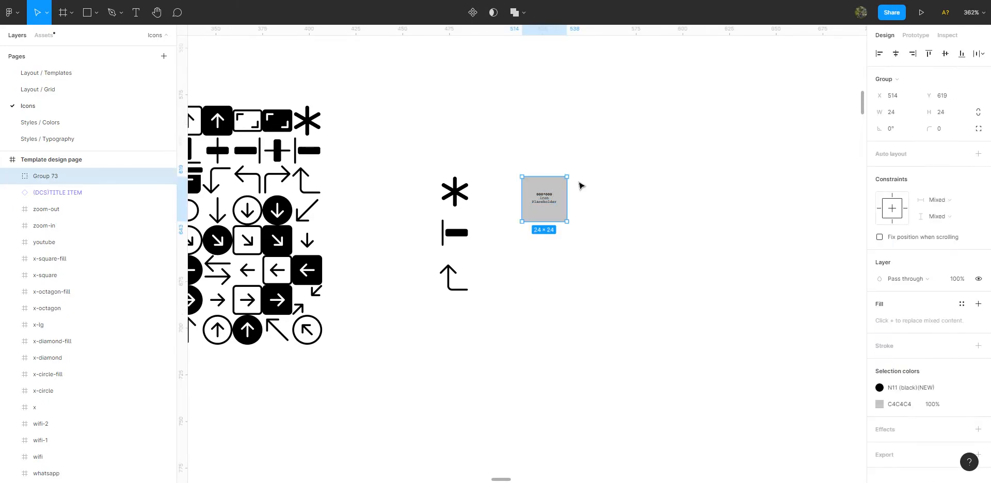
left_click(472, 15)
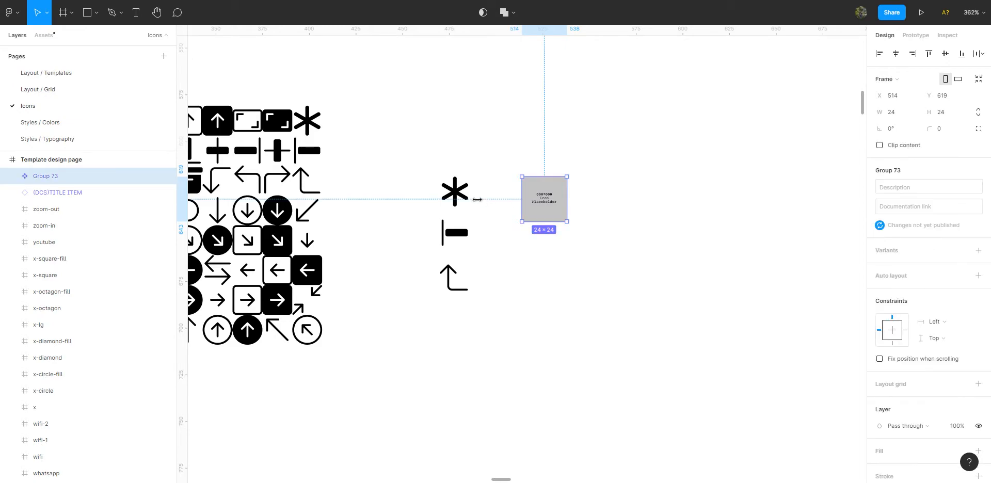
Start a batch rename of the three icon components and the placeholder component, keeping the current name as the base.
left_click(454, 192)
left_click(455, 232, "shift")
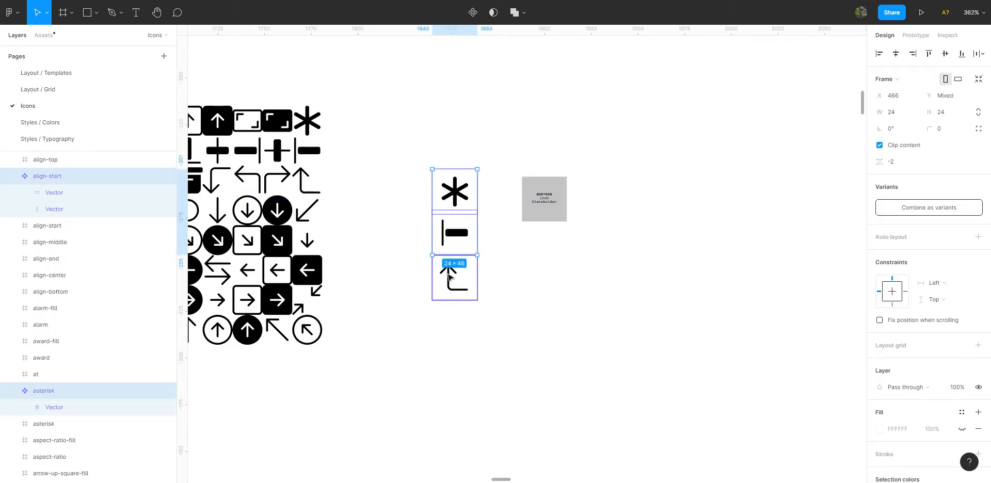
left_click(449, 277, "shift")
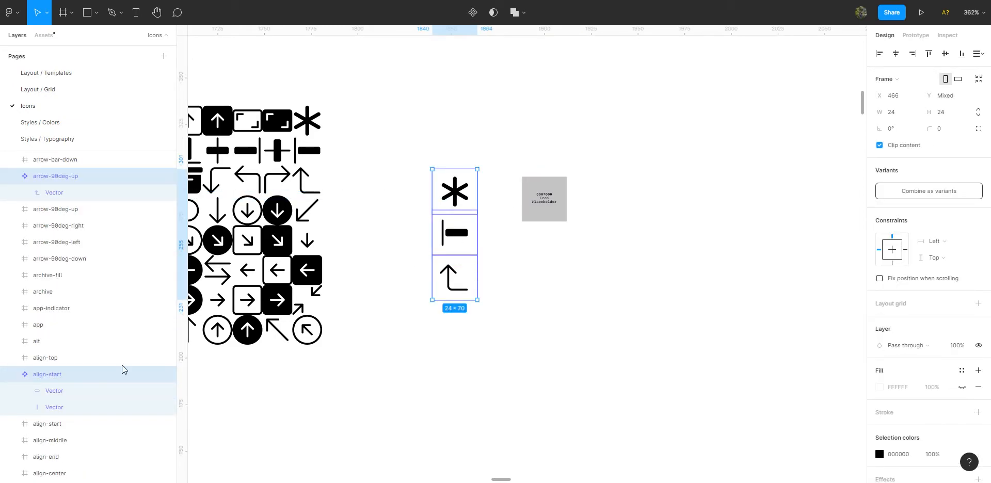
left_click(548, 197, "shift")
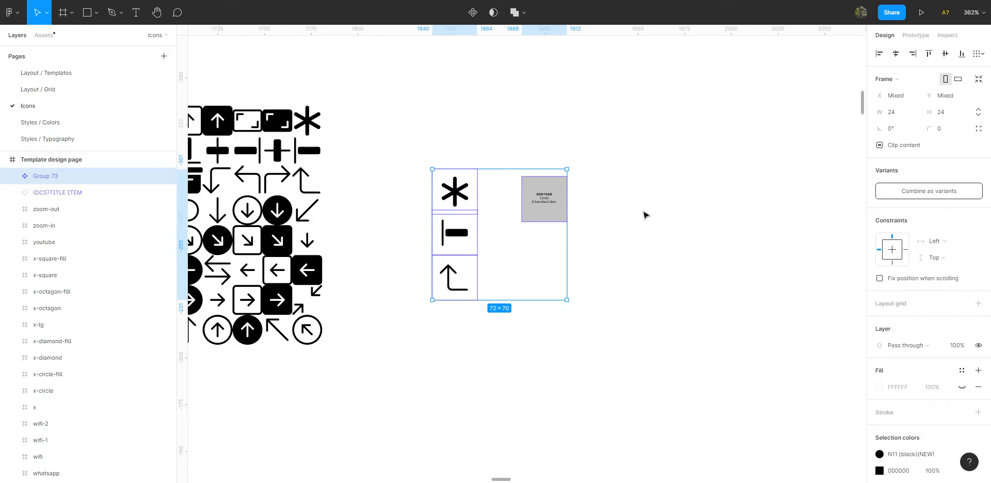
key("ctrl+r")
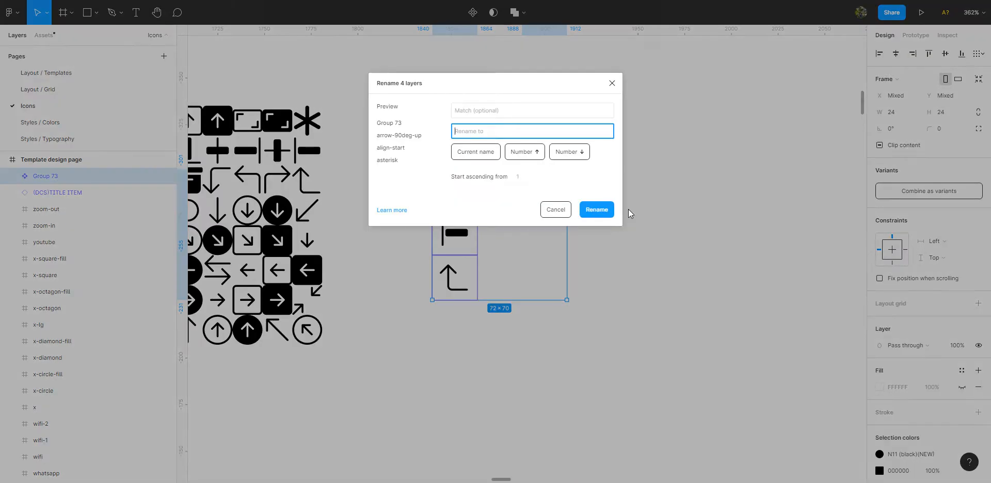
left_click(473, 110)
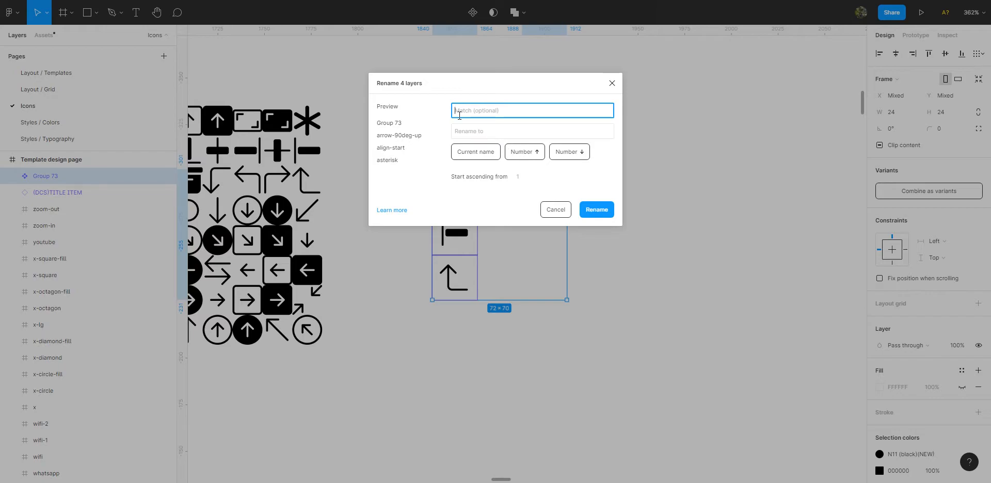
left_click(460, 132)
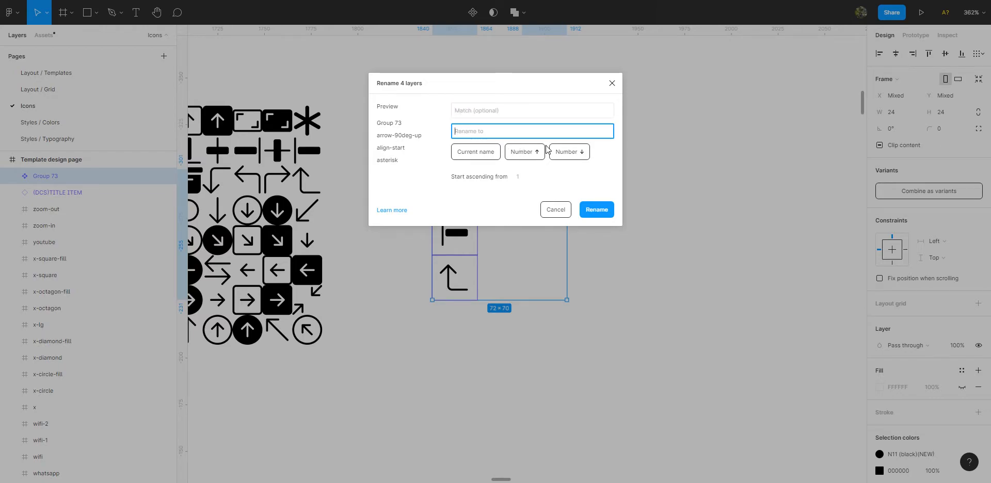
left_click(469, 111)
left_click(479, 154)
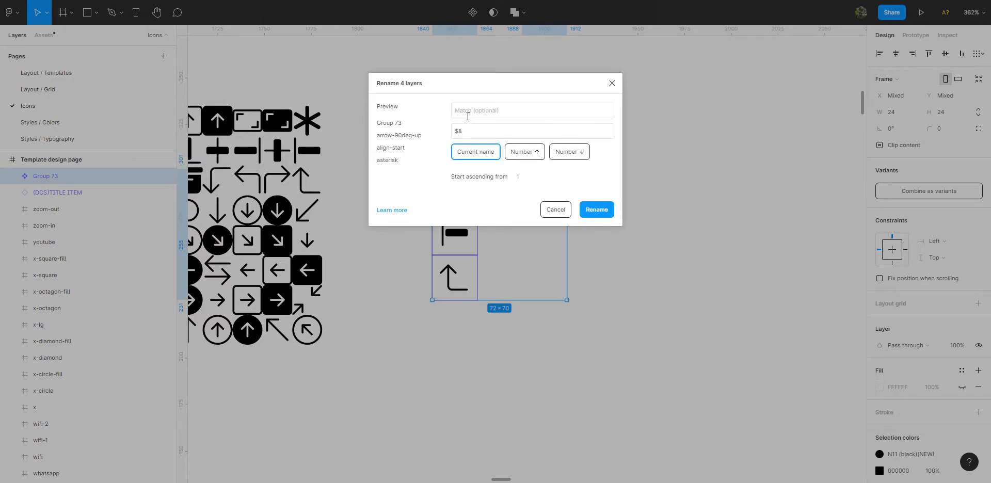
Add the prefix ICONTRY/ before the current name and apply the rename to the four components.
left_click(521, 137)
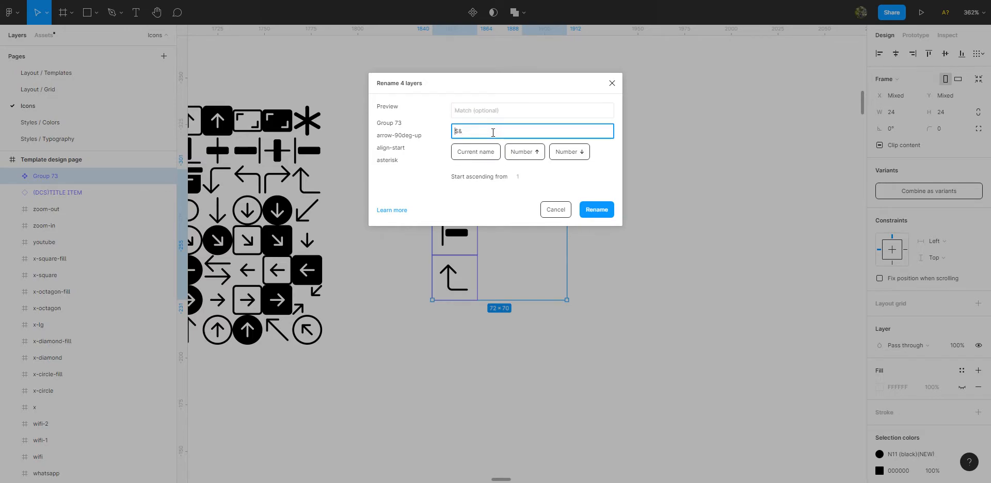
type("ICON")
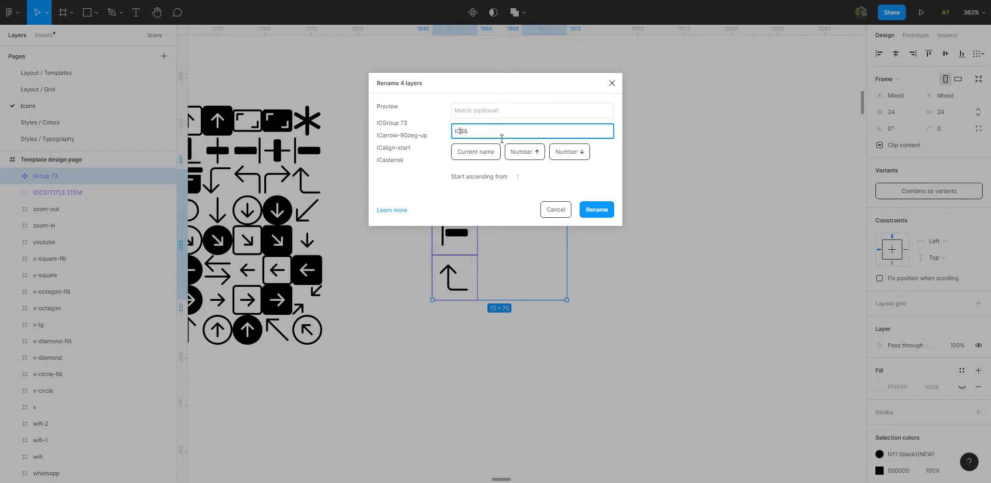
key("BackSpace")
type("TR")
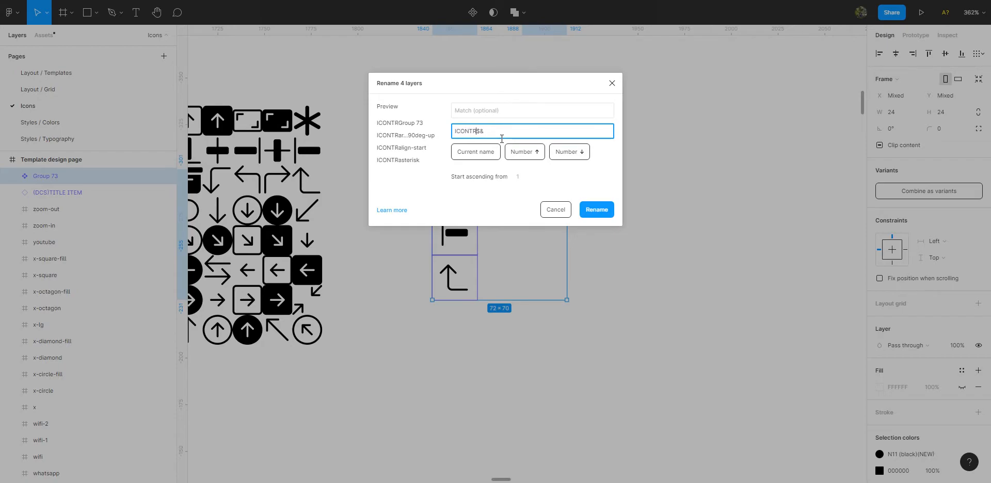
type("Y/")
left_click(596, 209)
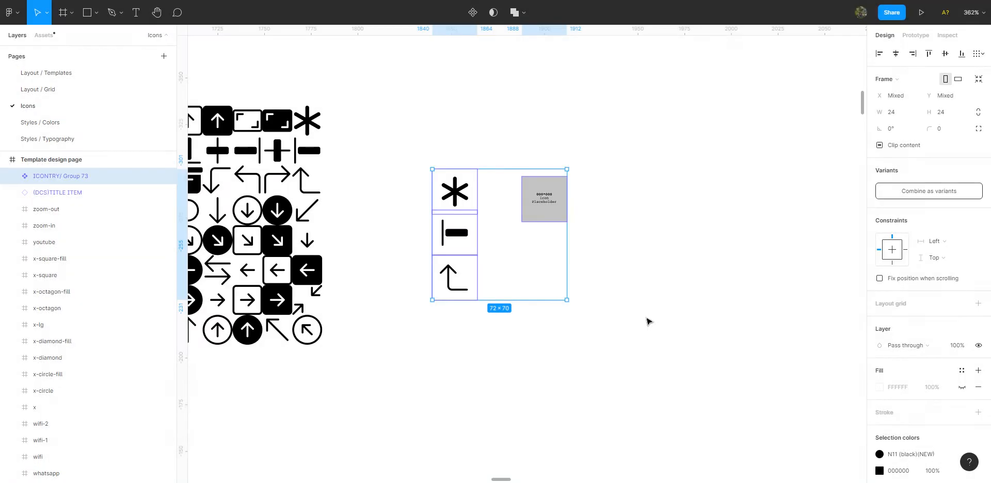
left_click(469, 192)
left_click_drag(397, 140, 605, 308)
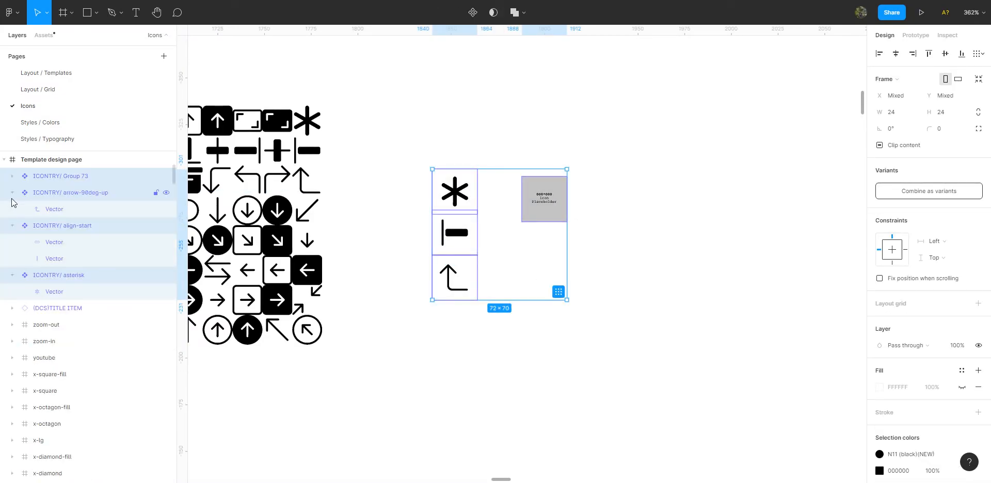
left_click(438, 146)
scroll(438, 145, "right", 2)
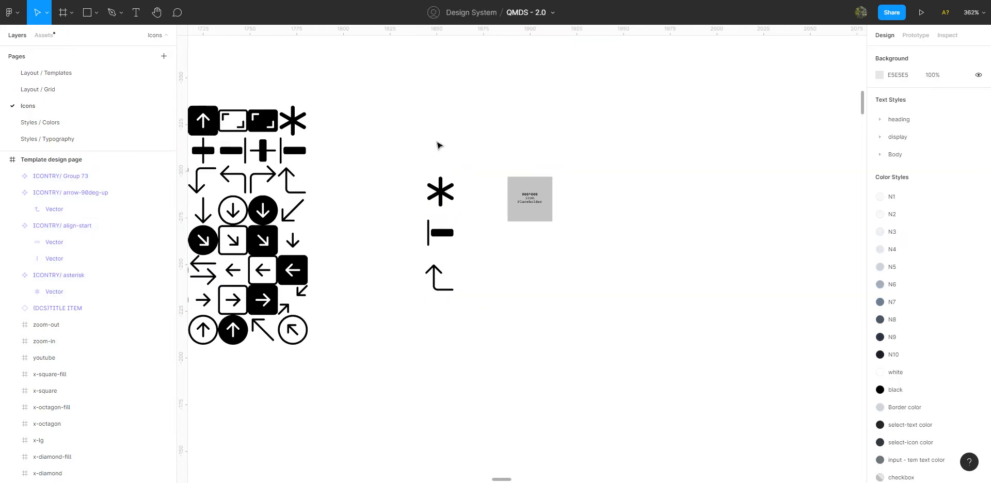
scroll(438, 145, "right", 3)
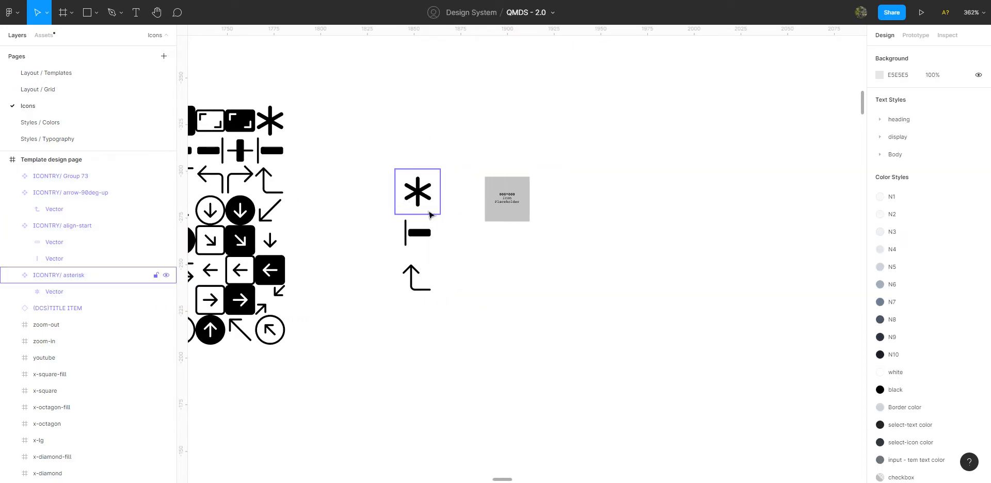
Place a copy of the icon placeholder about 45 to the right of the original and wrap it in a frame.
left_click(512, 196)
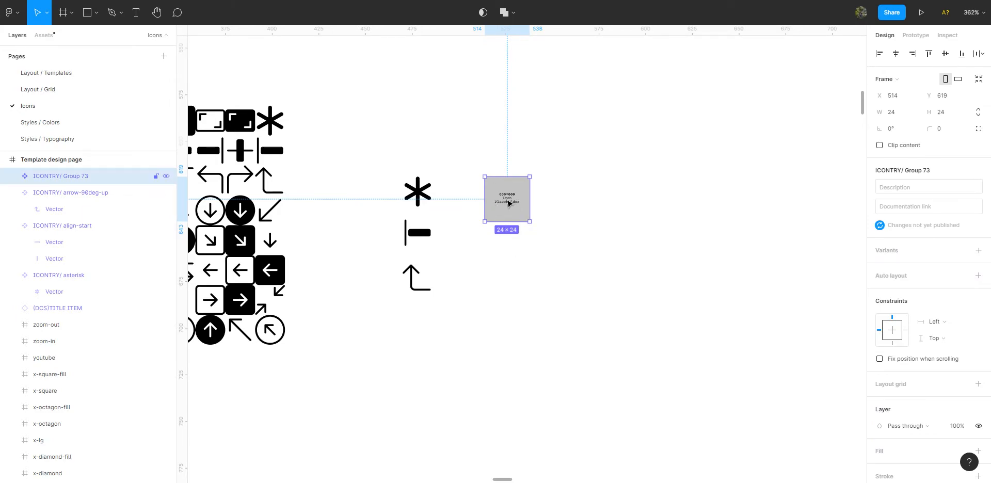
left_click_drag(503, 201, 632, 197)
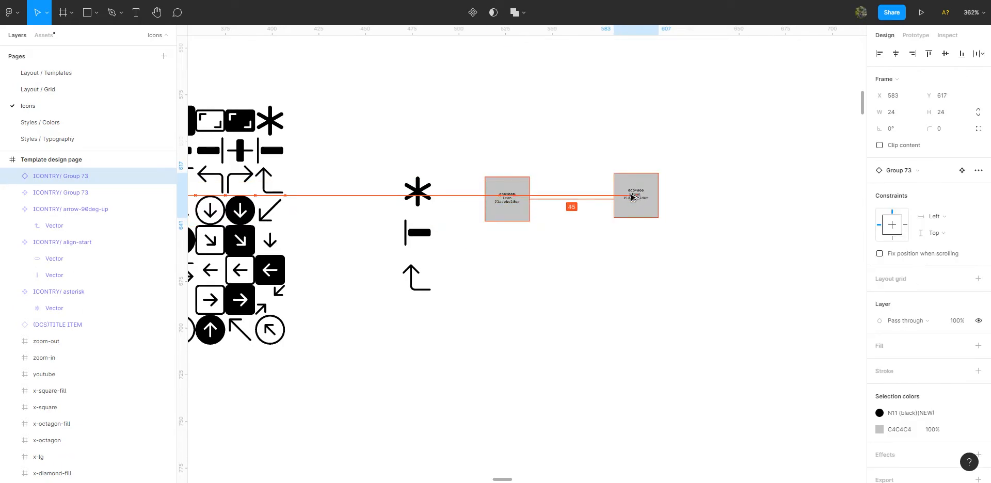
right_click(633, 196)
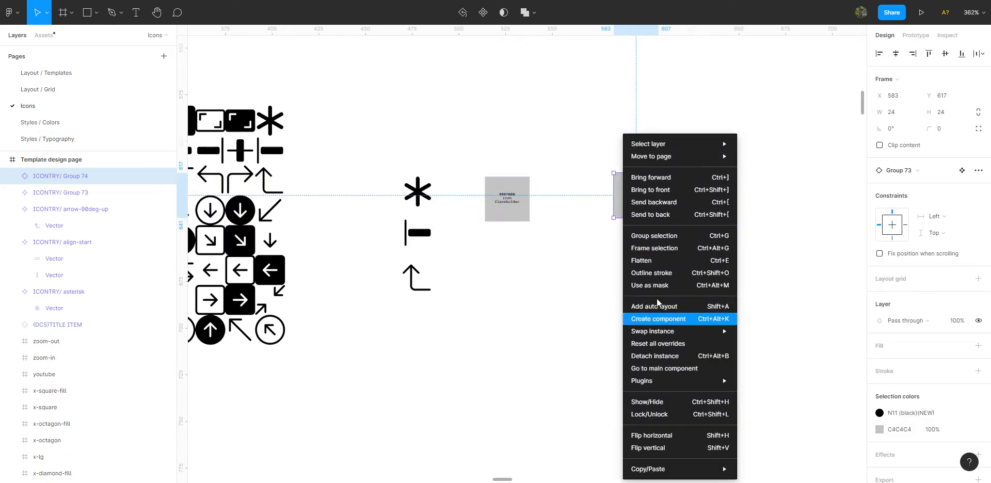
left_click(646, 248)
scroll(563, 211, "right", 2)
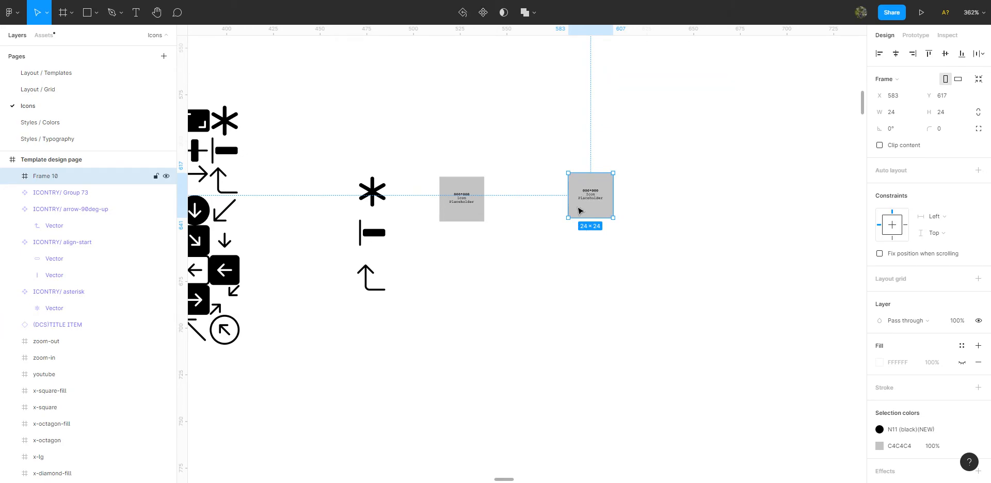
scroll(577, 201, "right", 2)
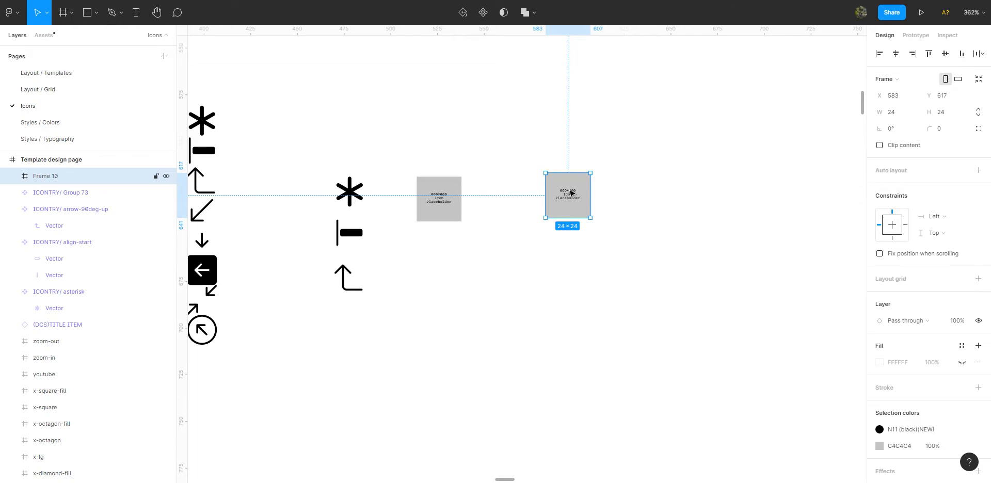
Change the size label in the framed placeholder copy to 024*024.
double_click(571, 193)
double_click(571, 193)
scroll(570, 193, "up", 4)
double_click(561, 188)
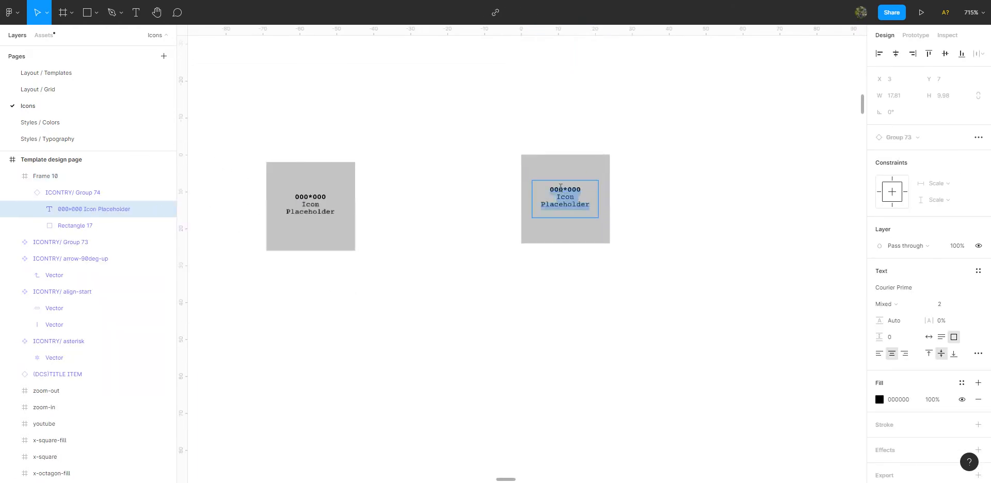
left_click(558, 188)
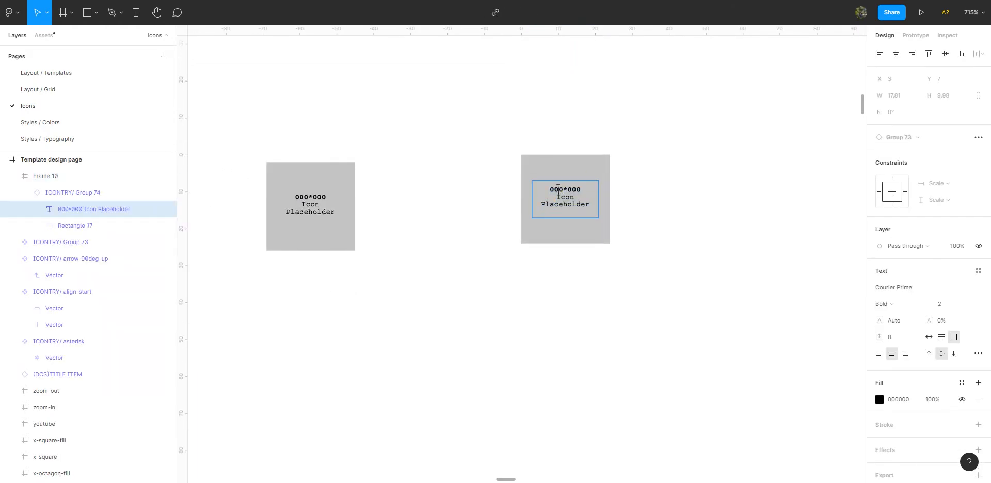
type("24*024")
key("Escape")
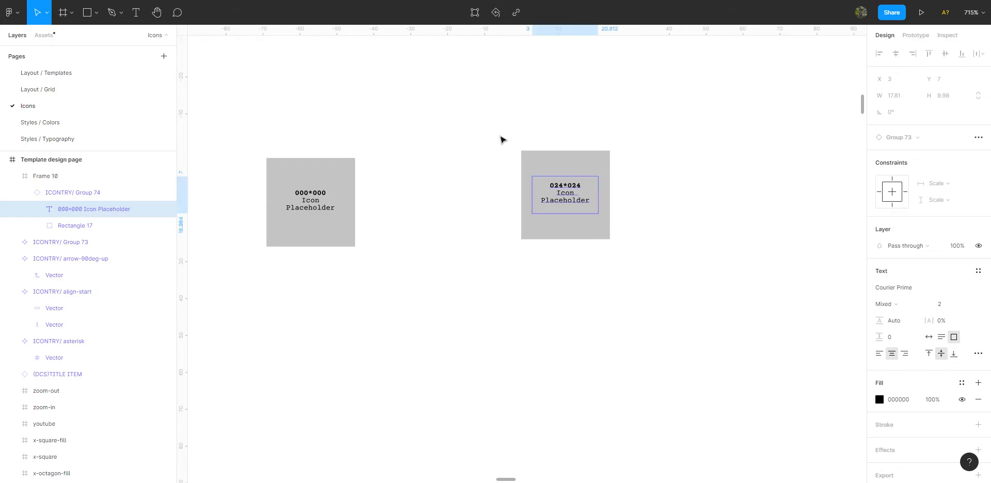
scroll(505, 130, "down", 3)
key("Escape")
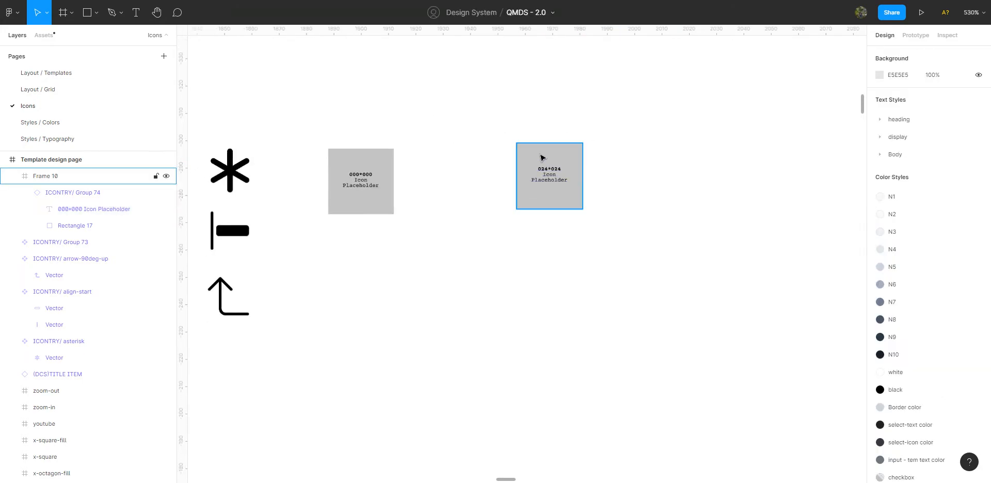
Duplicate the framed placeholder directly below itself and rename the duplicate frame icon 24.
left_click(535, 195)
left_click_drag(551, 177, 554, 282)
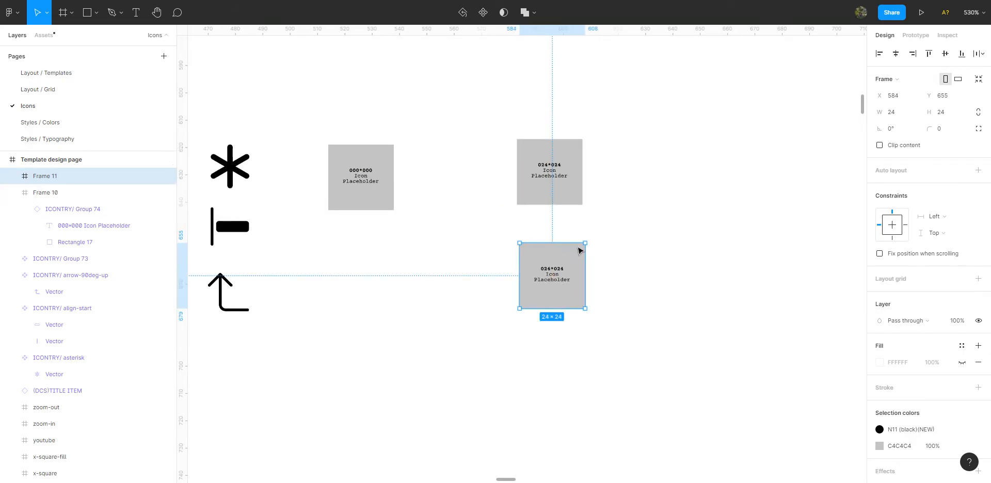
double_click(55, 177)
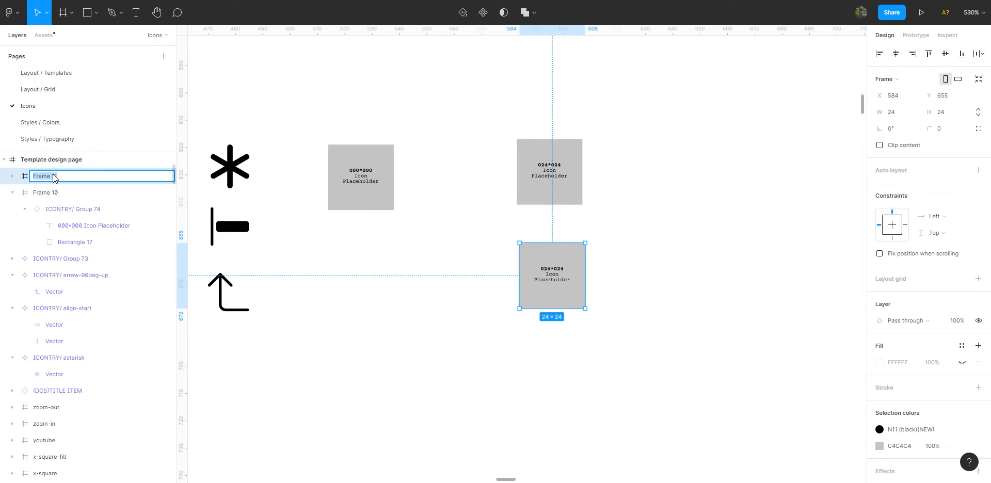
type("icon")
key("Left")
key("Left")
key("Left")
key("Left")
key("Left")
key("Left")
scroll(54, 185, "down", 1)
scroll(103, 180, "up", 5)
left_click(588, 280)
left_click(552, 269)
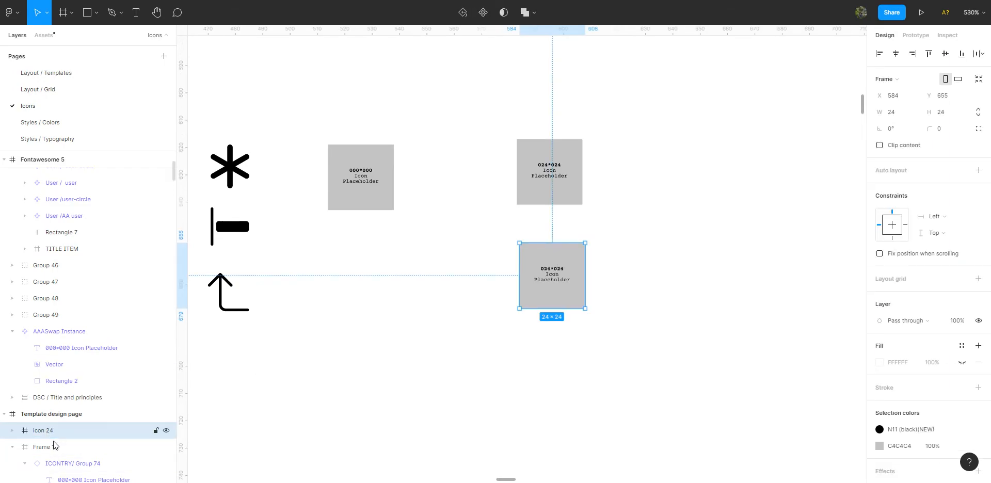
Rename the upper placeholder frame icon 40.
left_click(537, 194)
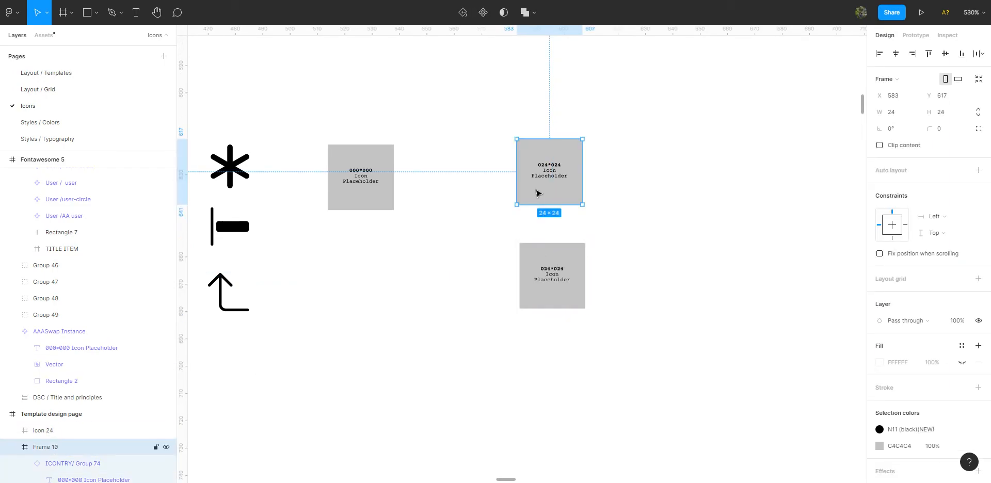
double_click(37, 453)
key("BackSpace")
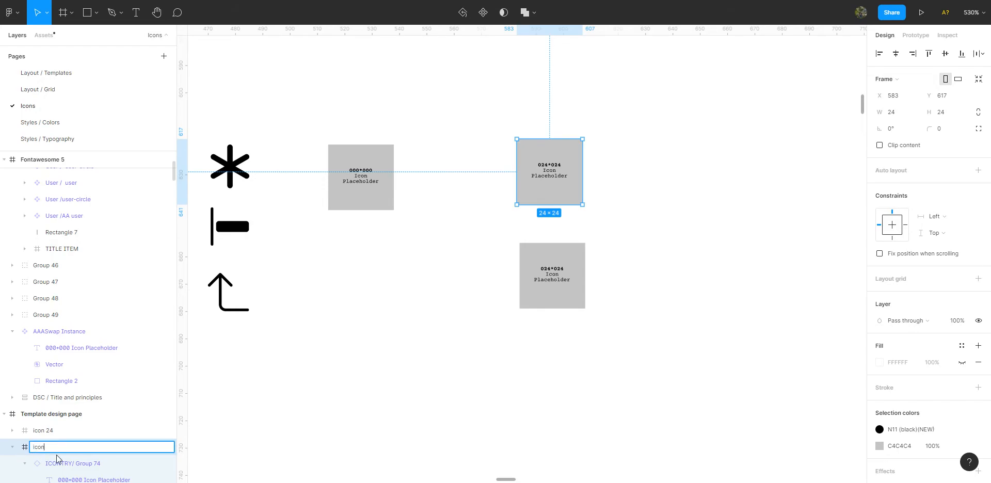
left_click(466, 256)
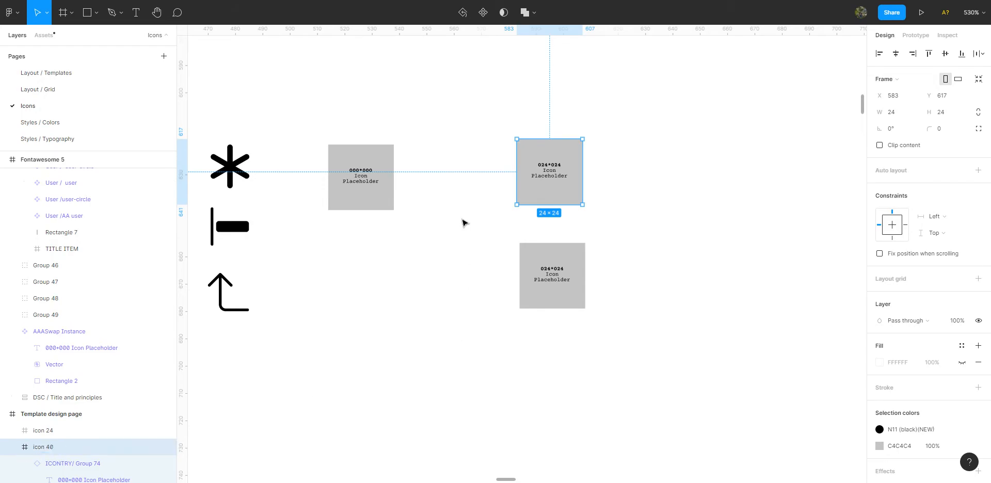
Scale the icon 40 frame with its contents to 40 × 40 and move it clear above the icon 24 frame.
left_click(549, 173)
left_click_drag(515, 206, 485, 241)
left_click_drag(509, 215, 494, 230)
key("ctrl+z")
left_click_drag(516, 205, 470, 244)
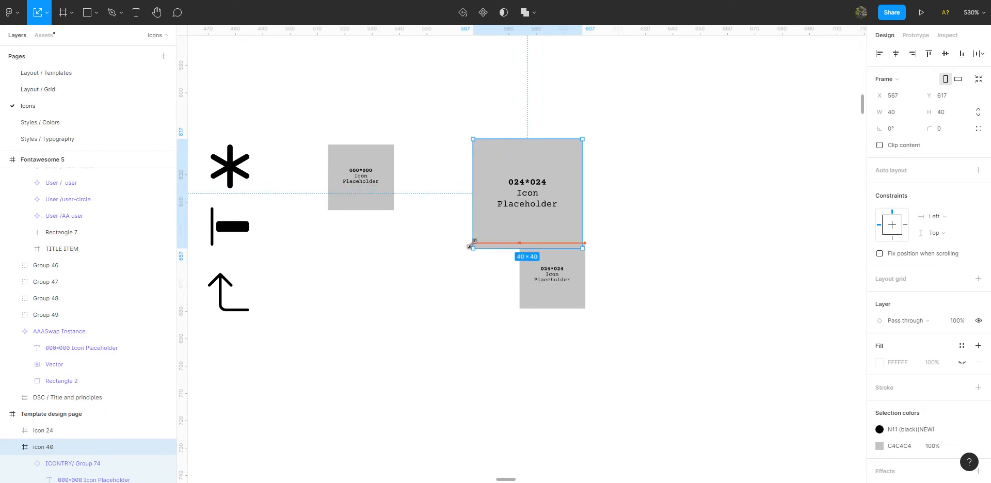
left_click_drag(521, 192, 573, 160)
Turn the icon 40 and icon 24 frames into two separate components.
left_click(509, 178)
left_click(548, 163)
left_click(566, 290, "shift")
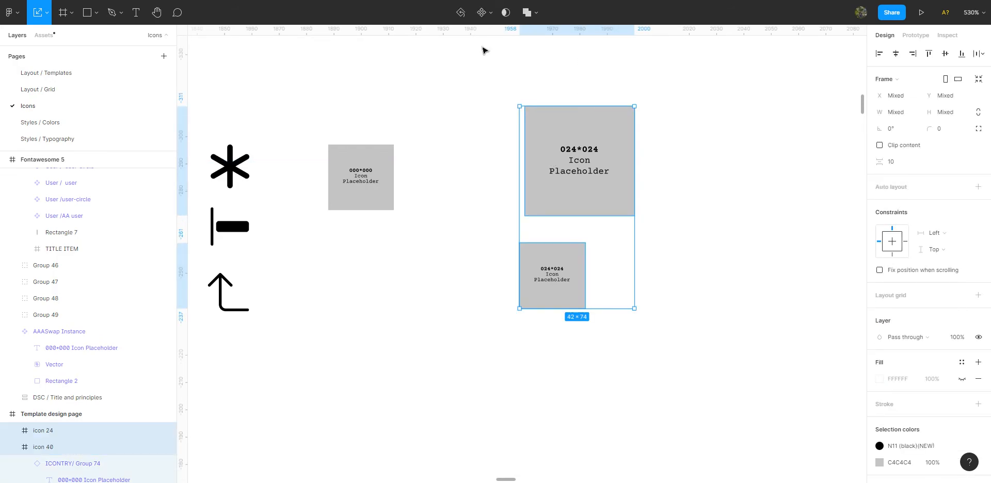
left_click(505, 12)
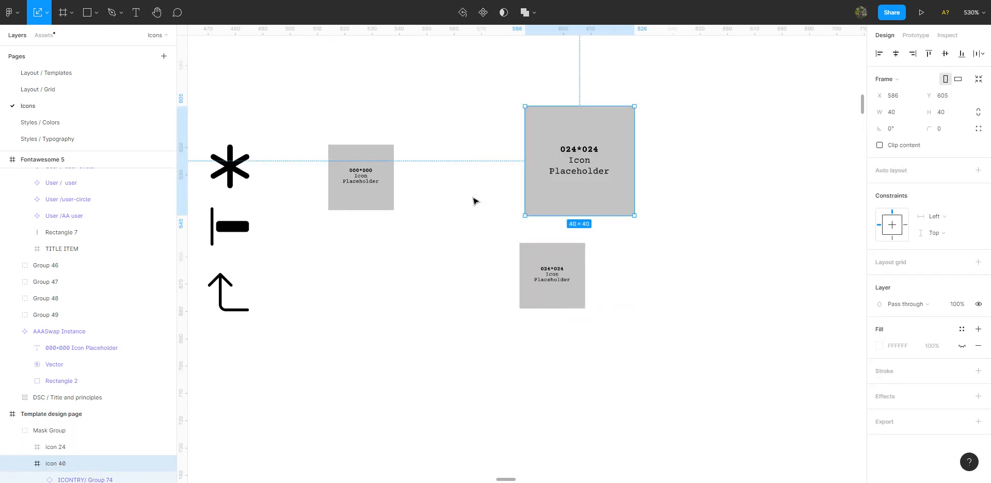
key("ctrl+z")
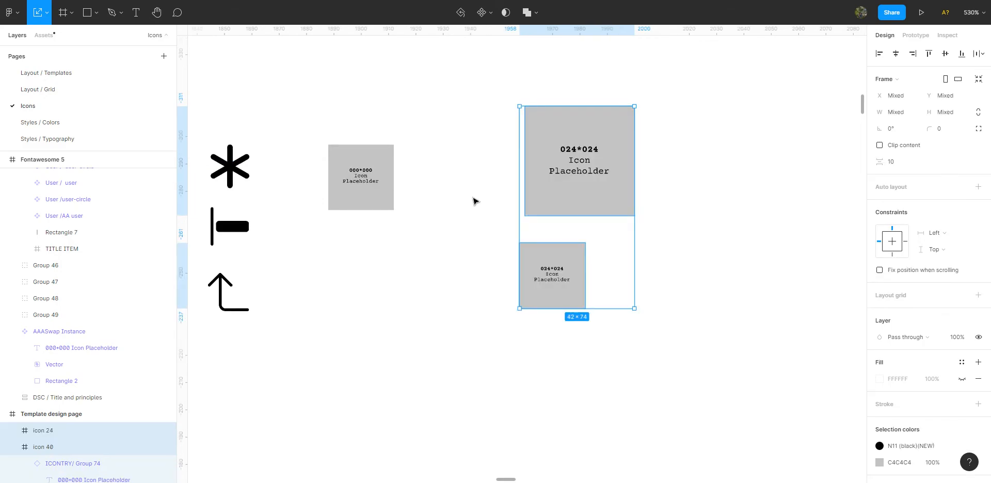
left_click(484, 12)
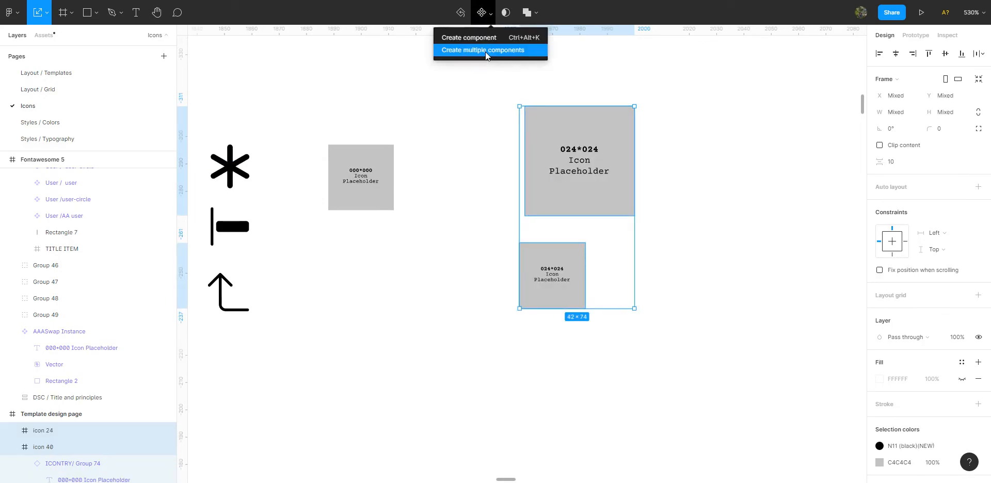
key("Return")
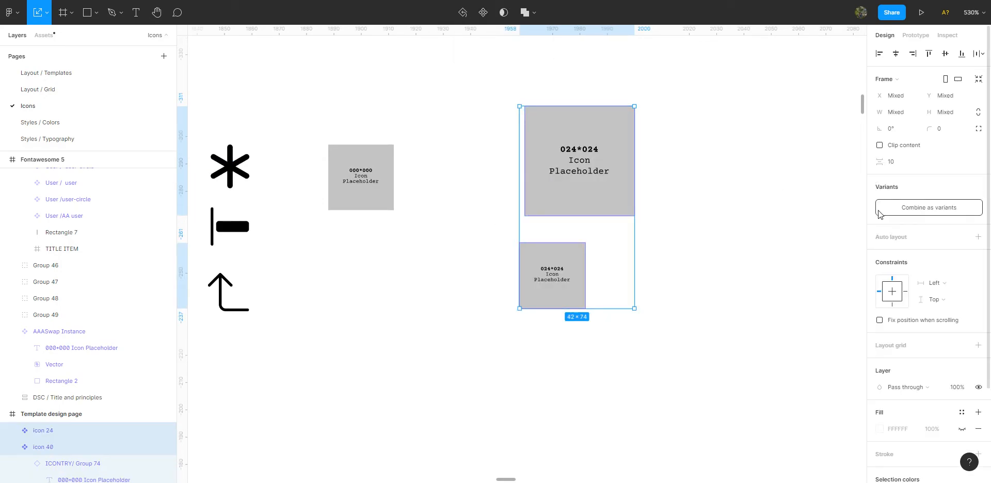
Combine the icon 24 and icon 40 components as variants and rename the resulting component set placeholder.
left_click(912, 209)
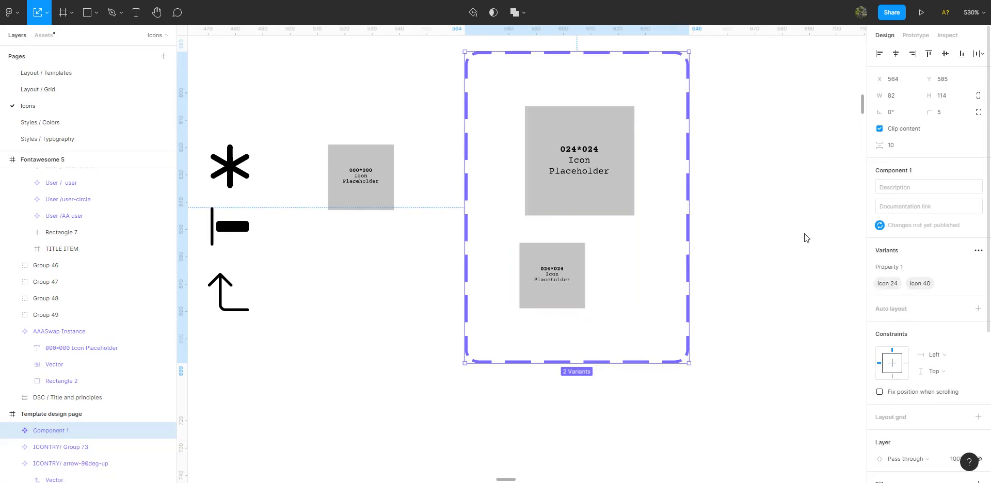
double_click(61, 431)
type("plac")
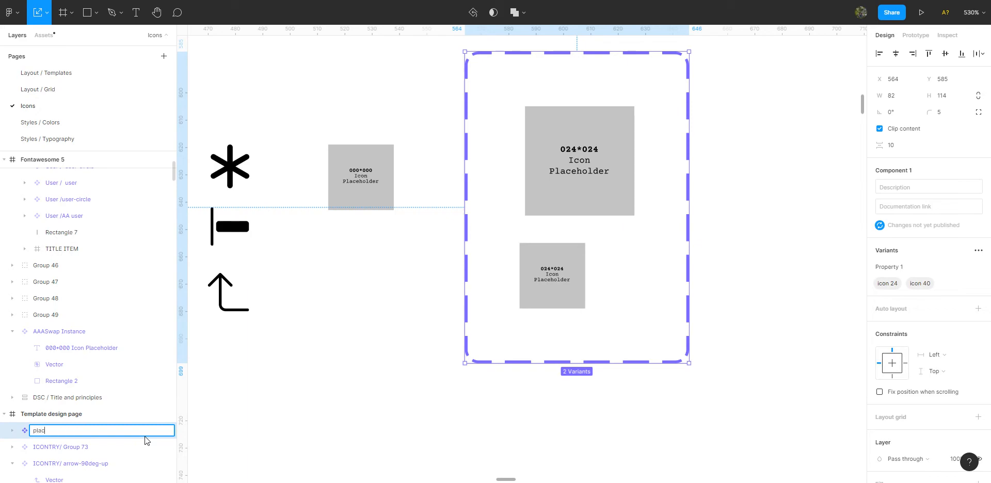
type("eholder")
key("Return")
left_click(534, 48)
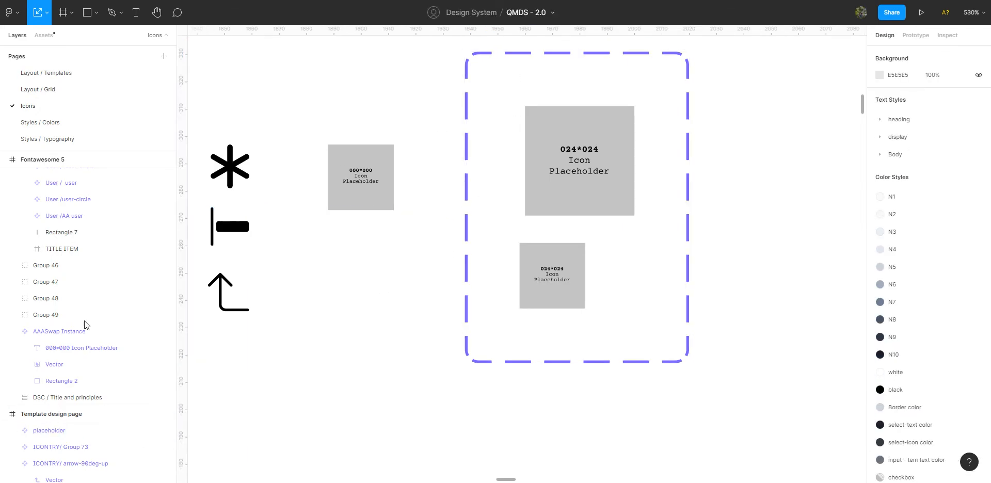
Insert an instance of the local placeholder component from the assets and place it in the empty space beside the variant set.
scroll(450, 129, "down", 3, "ctrl")
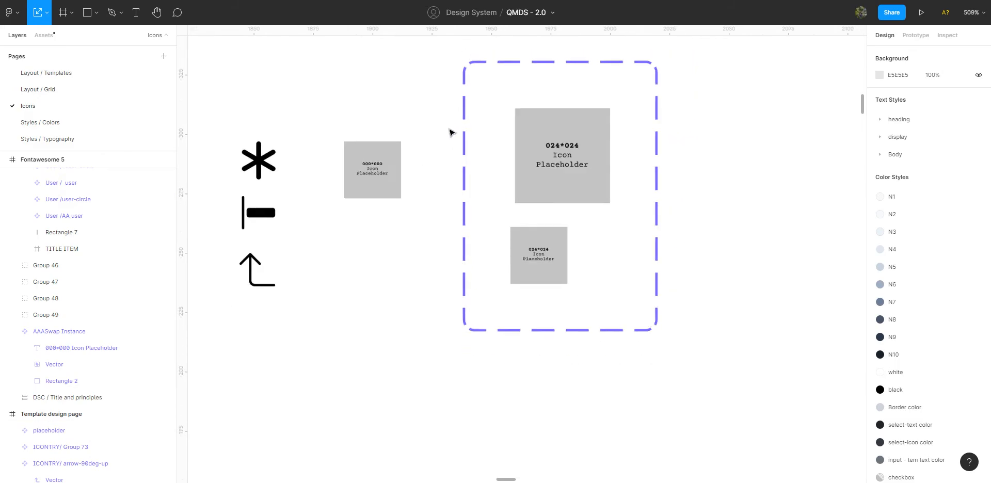
scroll(447, 131, "up", 5, "ctrl")
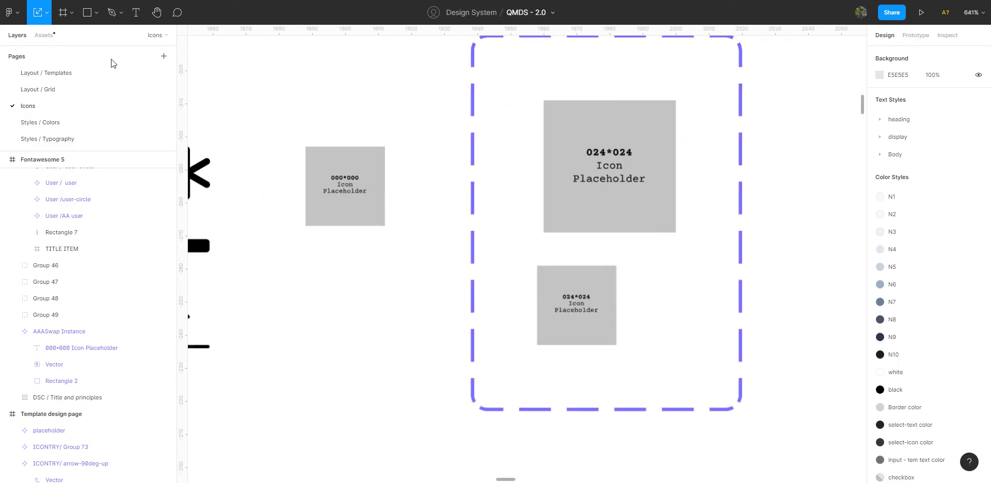
left_click(44, 35)
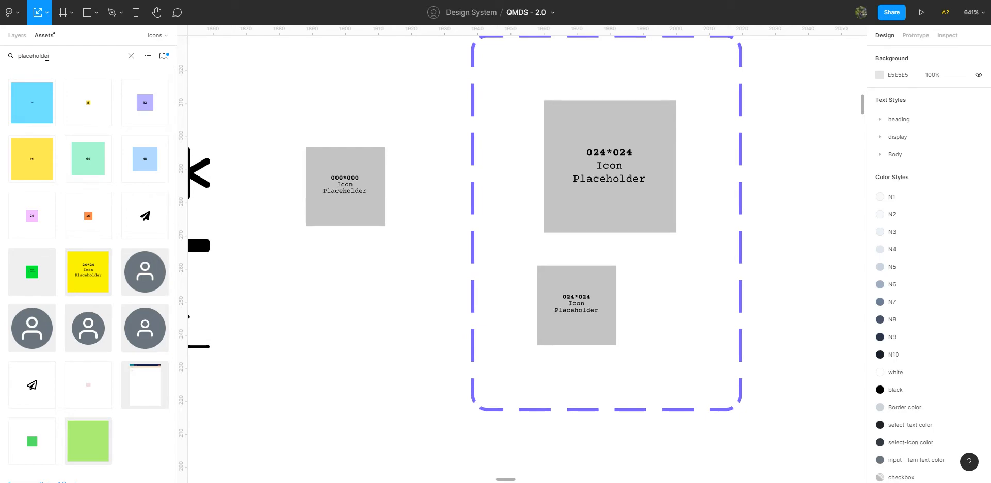
left_click_drag(40, 102, 802, 196)
scroll(516, 178, "down", 3)
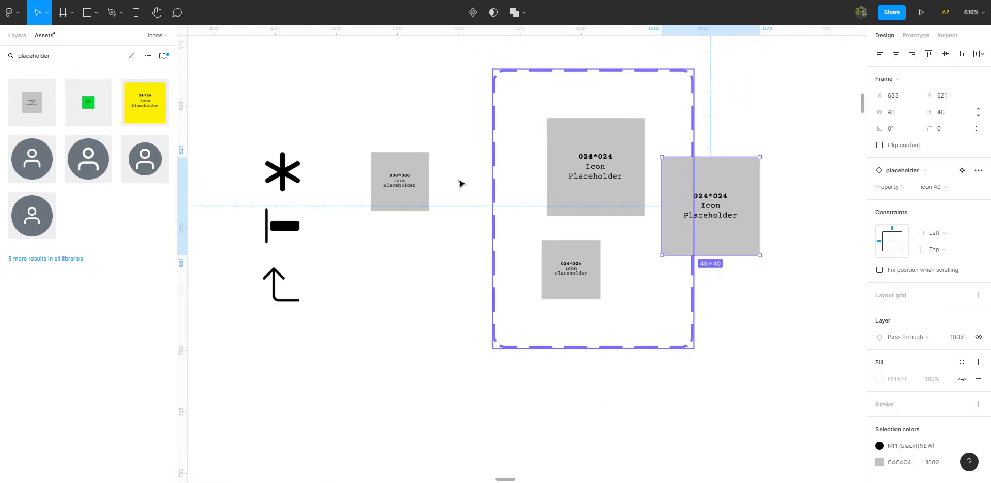
scroll(721, 198, "right", 2)
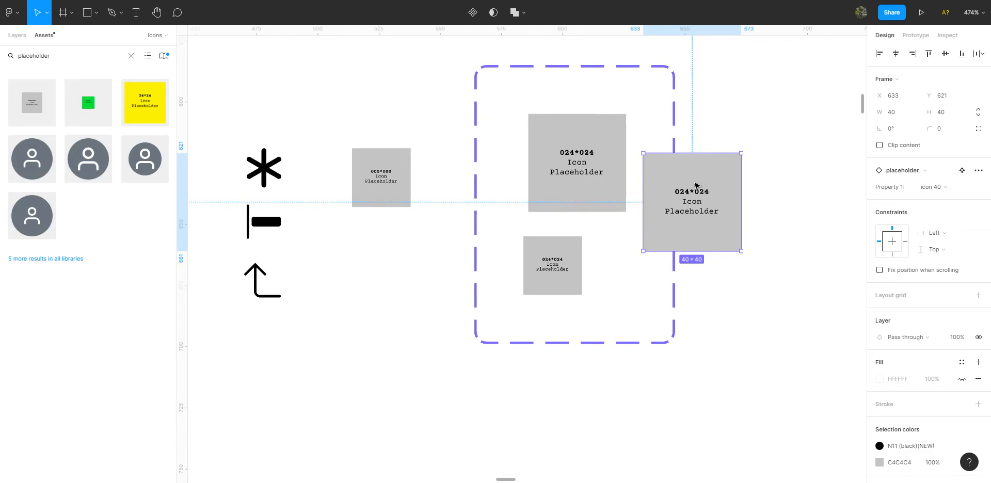
left_click_drag(728, 205, 799, 178)
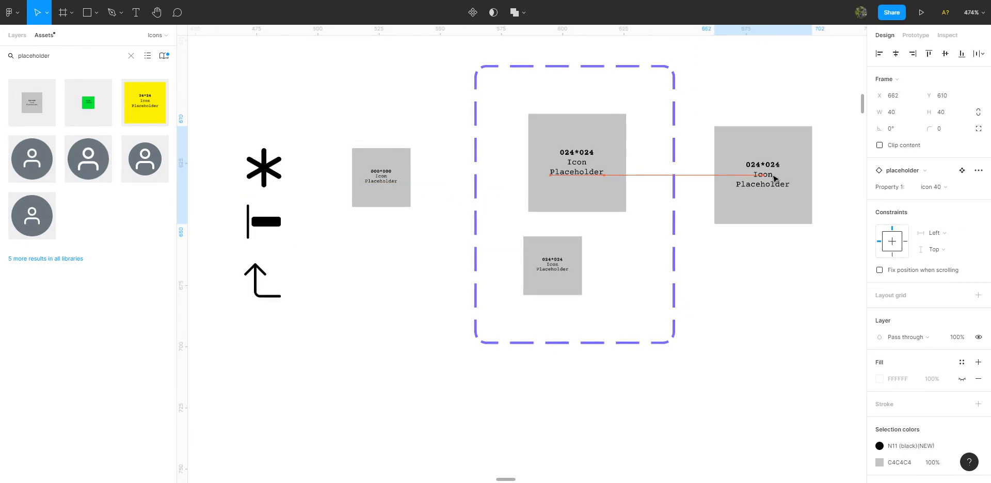
Switch the placeholder instance to the icon 24 variant and back to icon 40.
left_click(945, 191)
left_click(944, 176)
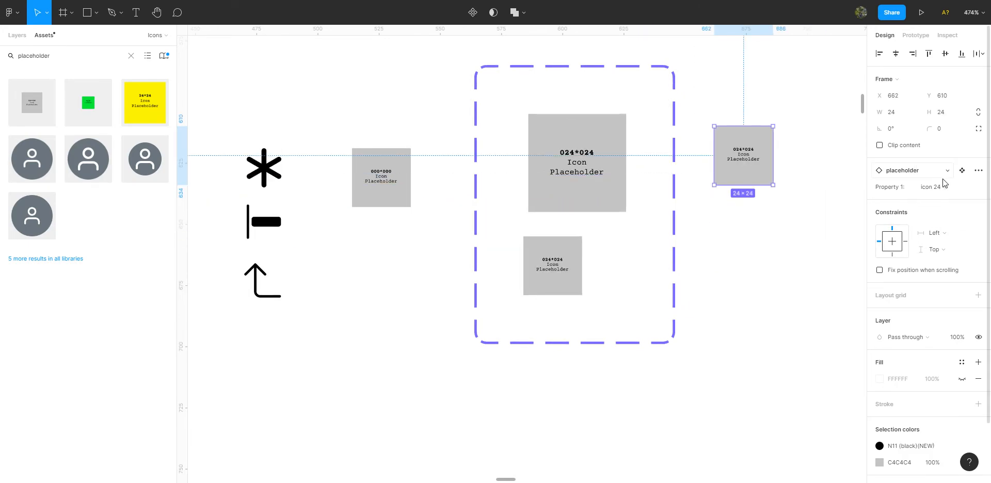
left_click(939, 189)
left_click(946, 198)
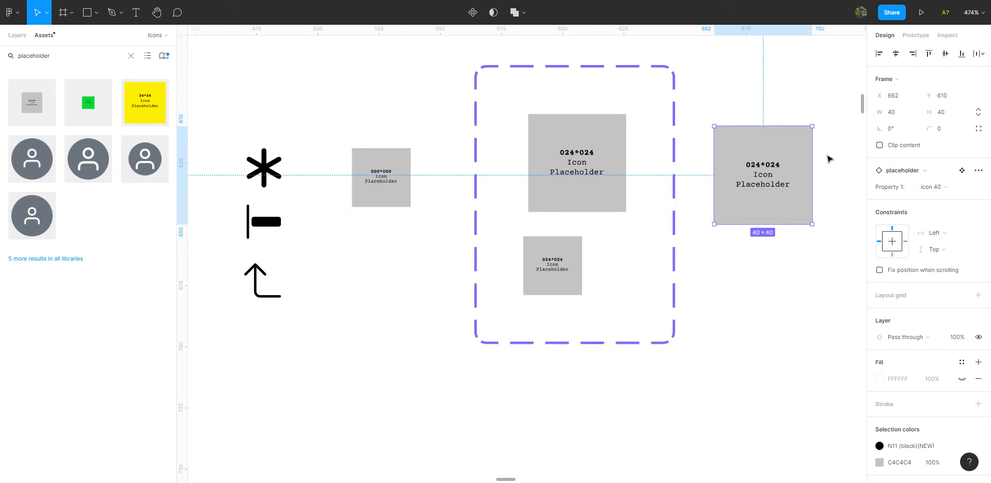
Swap the nested Group 73 instance inside the placeholder instance for the asterisk icon.
key("Return")
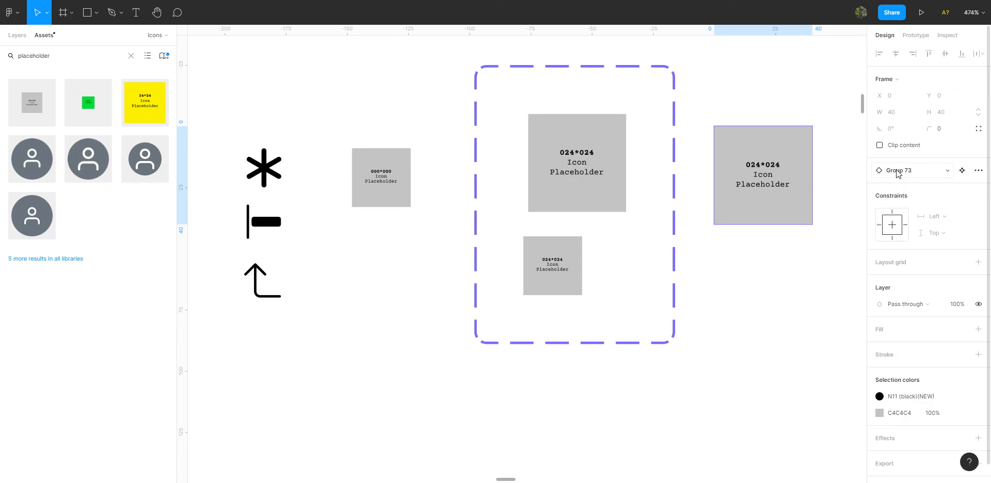
left_click(897, 172)
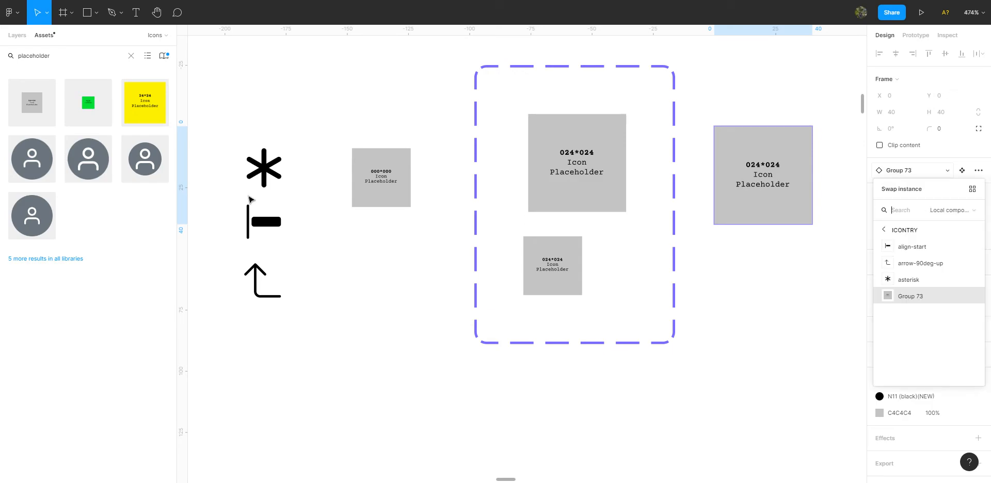
left_click(908, 280)
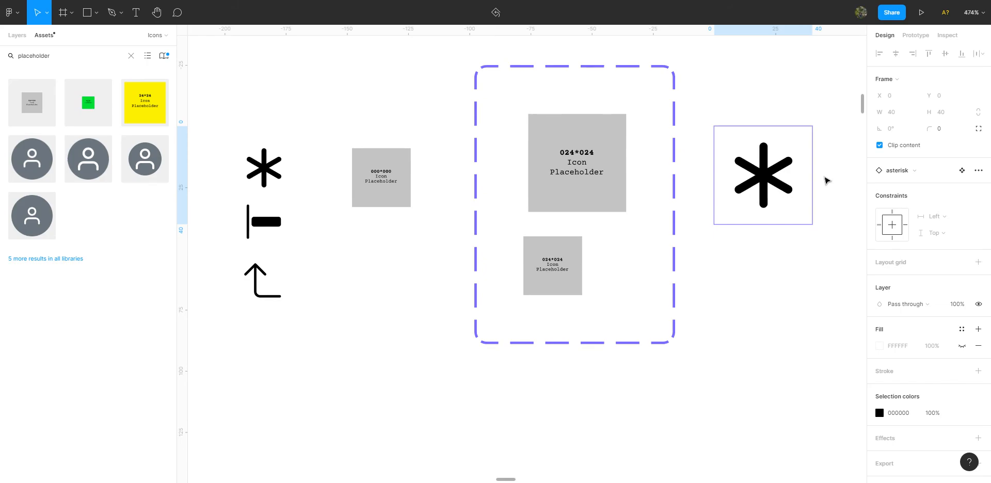
key("Escape")
Test the asterisk instance by changing its variant to icon 24 and returning it to icon 40.
left_click(942, 190)
left_click(941, 174)
left_click(939, 188)
left_click(939, 200)
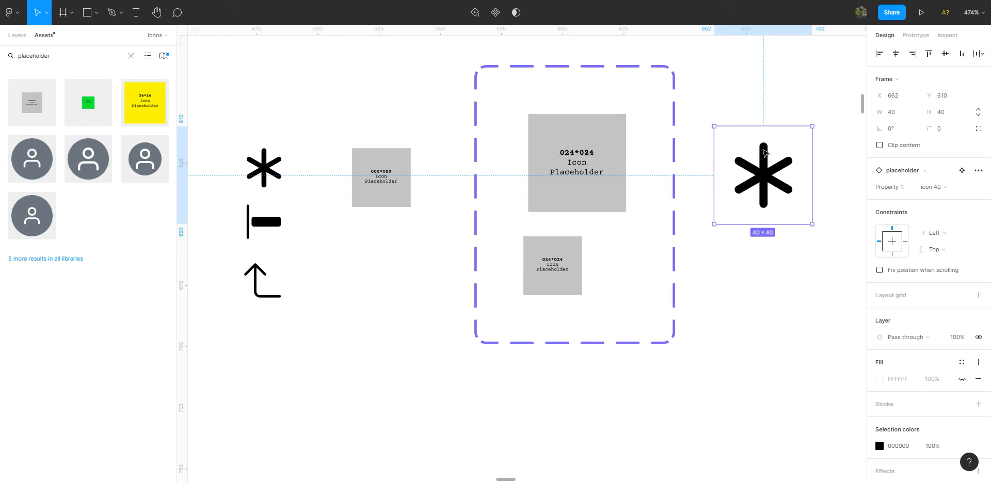
Examine the size placeholders and the Fontawesome 5 icon categories on the neighbouring frames of the page.
scroll(541, 169, "down", 10, "ctrl")
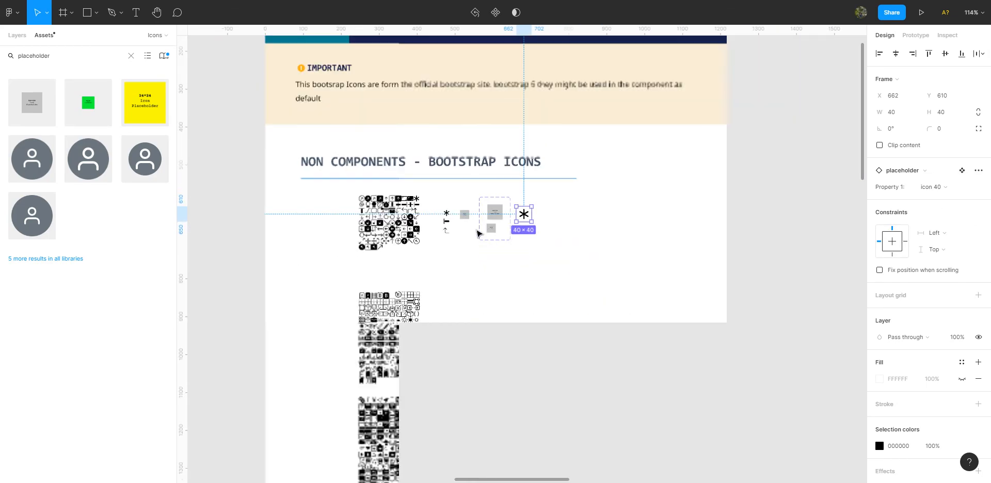
scroll(407, 227, "down", 2, "ctrl")
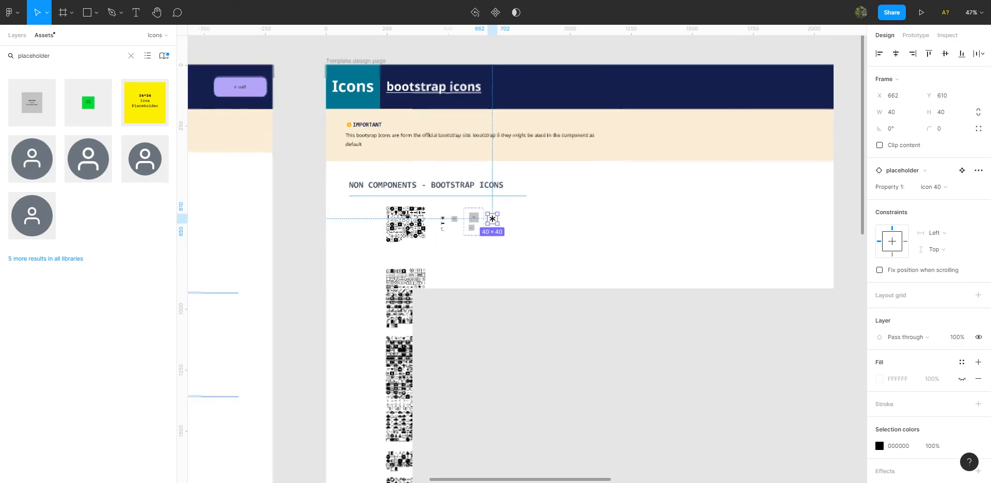
scroll(325, 240, "left", 6)
scroll(316, 244, "left", 10)
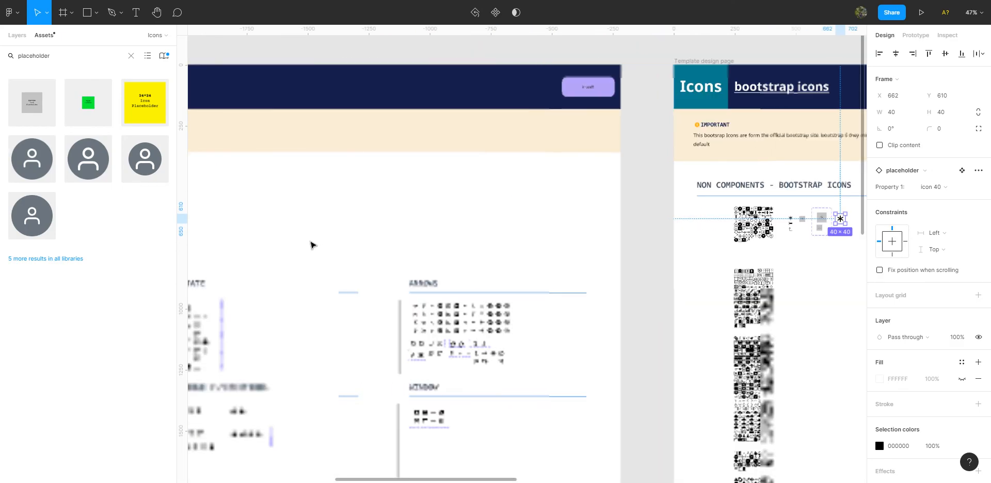
scroll(306, 249, "left", 5)
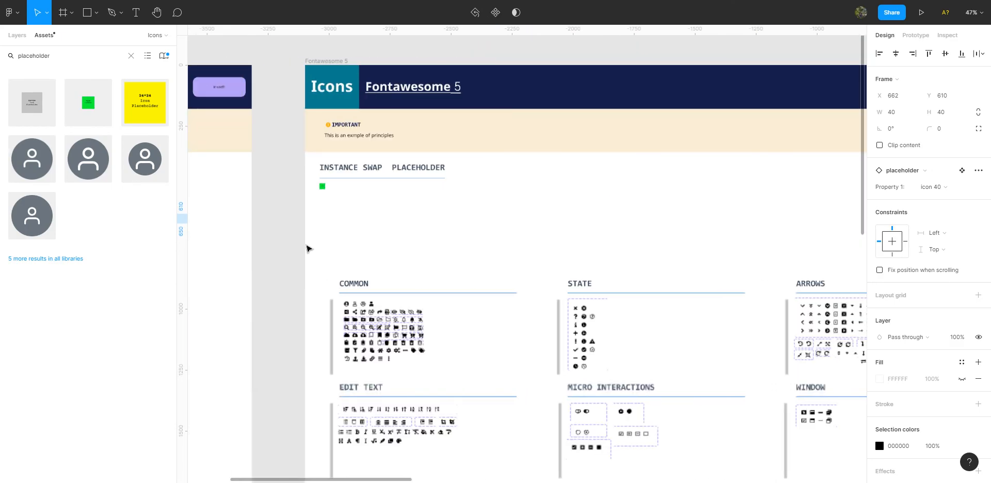
scroll(303, 250, "left", 4)
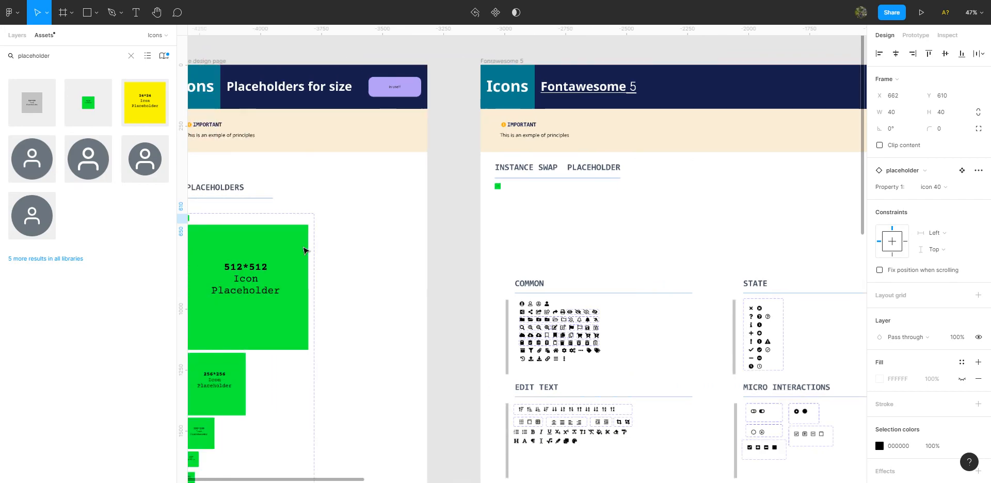
scroll(299, 293, "down", 2)
scroll(299, 292, "down", 3)
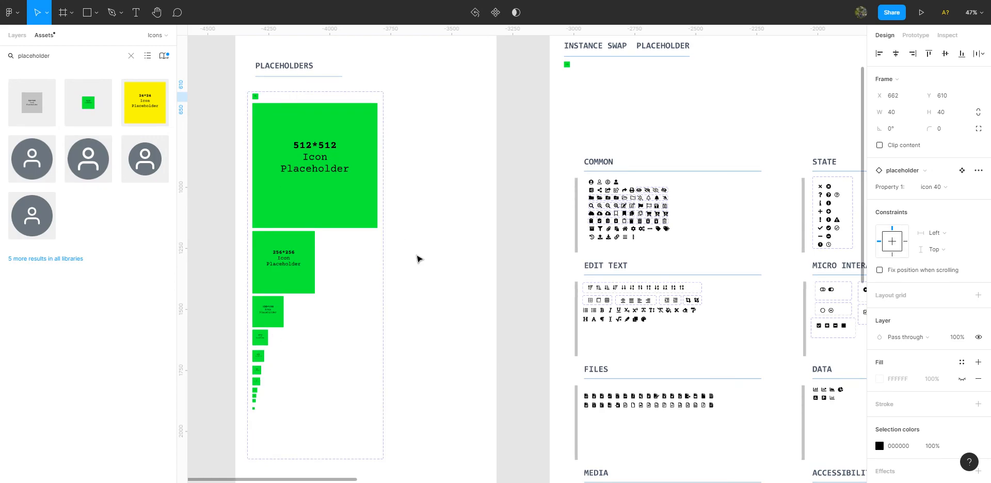
scroll(523, 156, "right", 8)
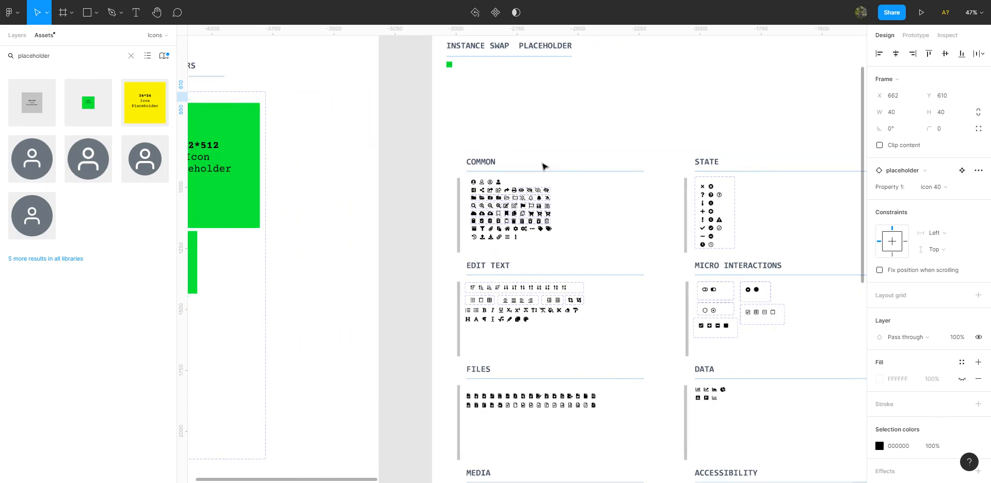
scroll(571, 173, "right", 9)
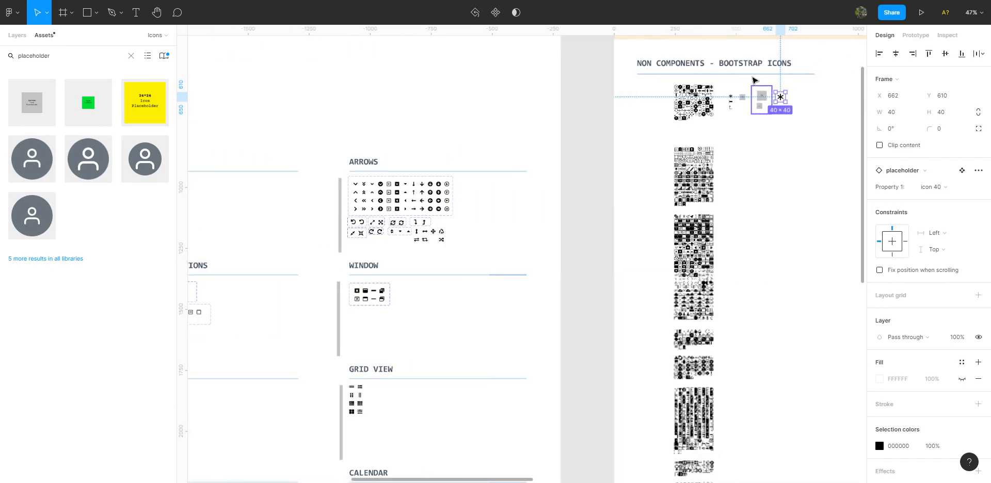
scroll(766, 92, "right", 1)
scroll(775, 108, "up", 3)
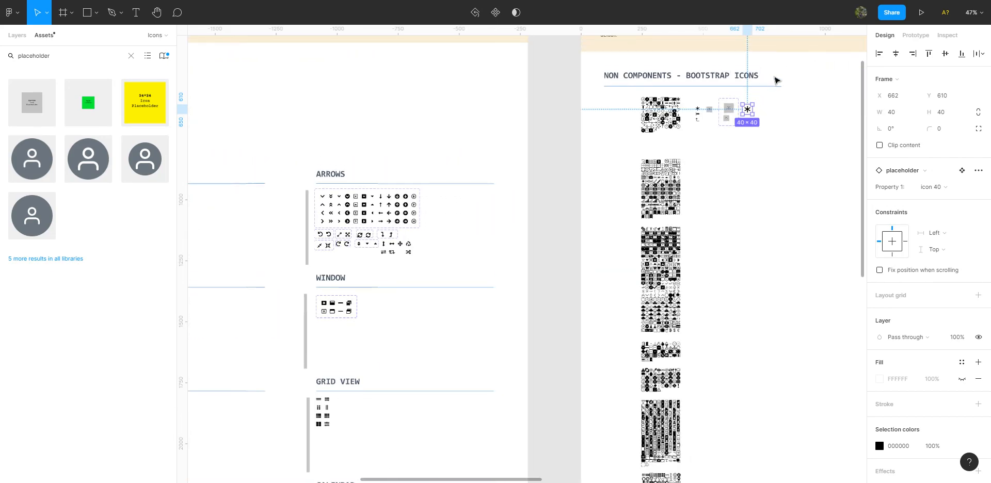
scroll(778, 155, "up", 3)
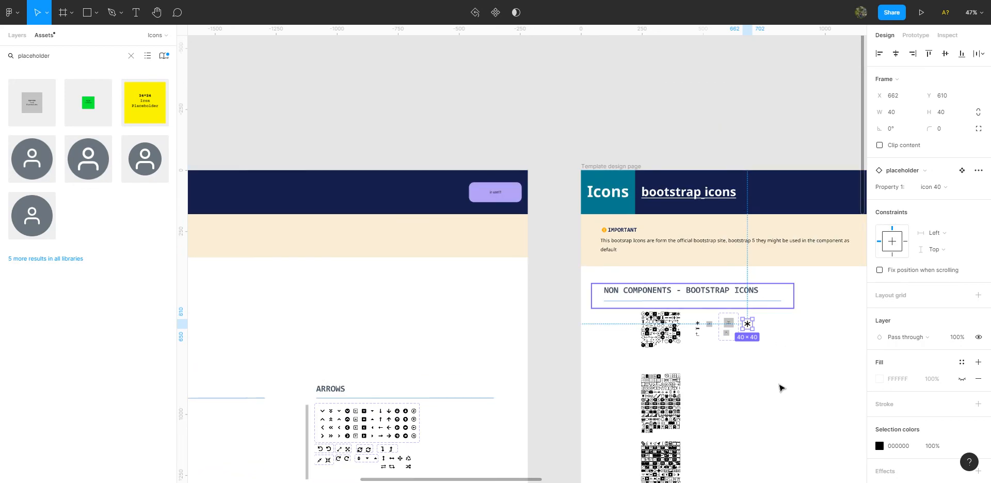
Swap the nested asterisk icon inside the placeholder instance for arrow-90deg-up.
scroll(779, 381, "up", 2)
scroll(738, 307, "up", 8)
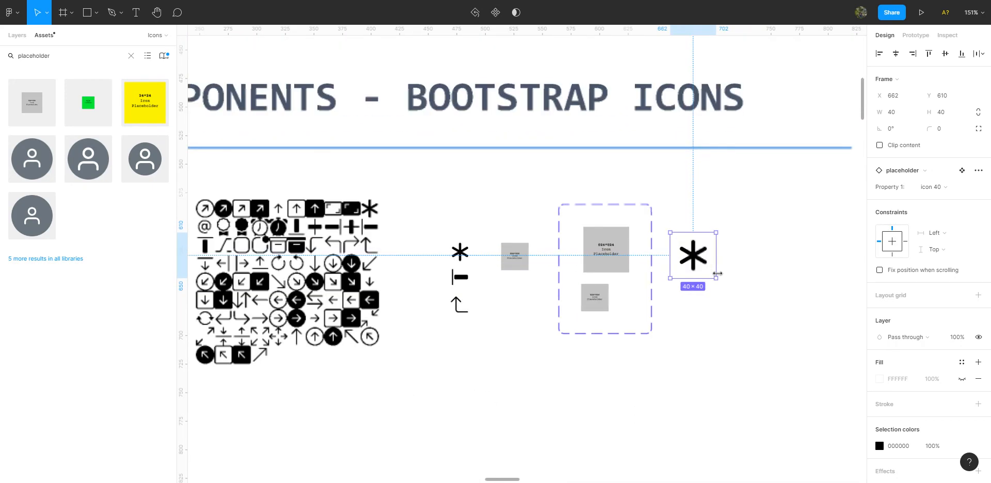
key("Return")
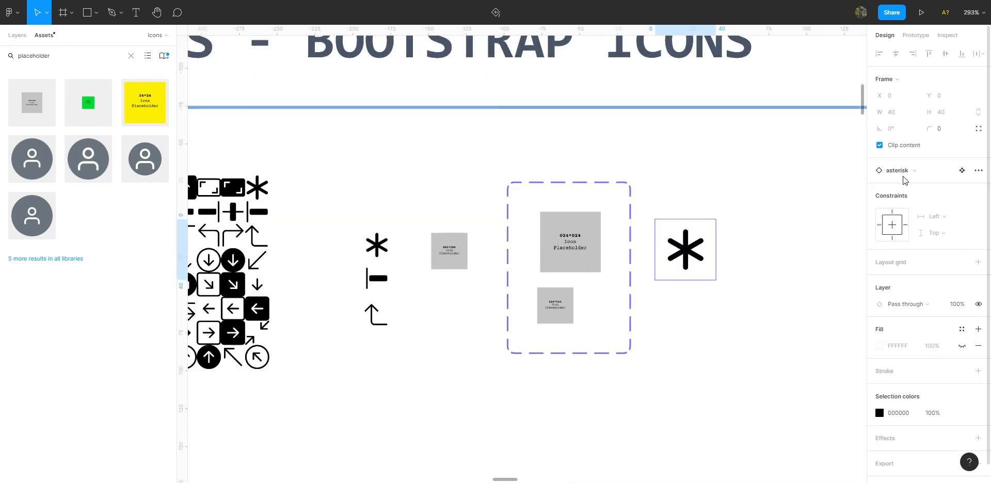
left_click(947, 170)
left_click(913, 263)
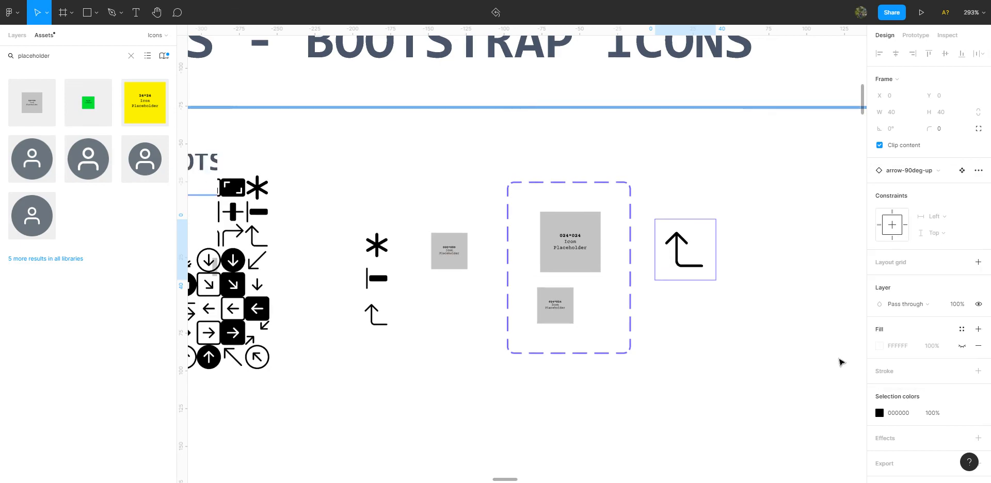
Set the arrow placeholder instance's Property 1 to icon 24 and deselect it.
key("shift+Return")
left_click(947, 188)
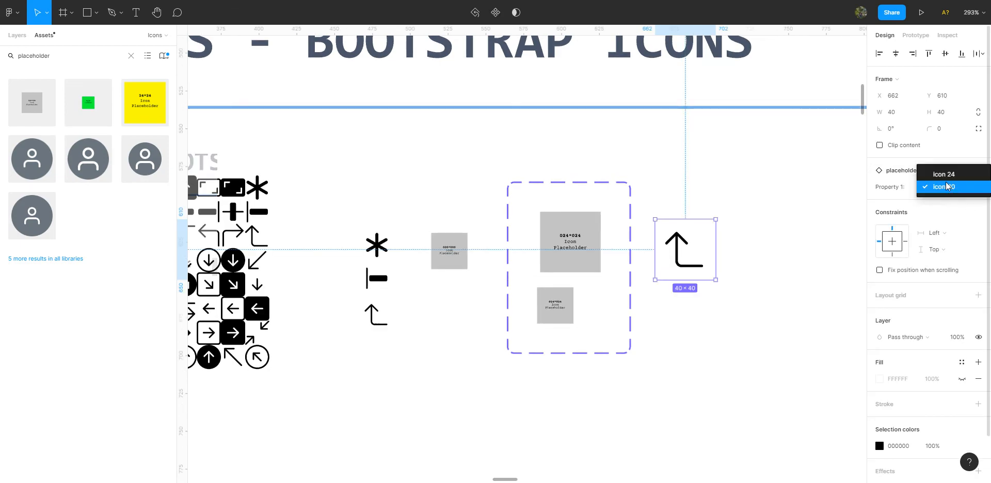
key("Return")
left_click(730, 308)
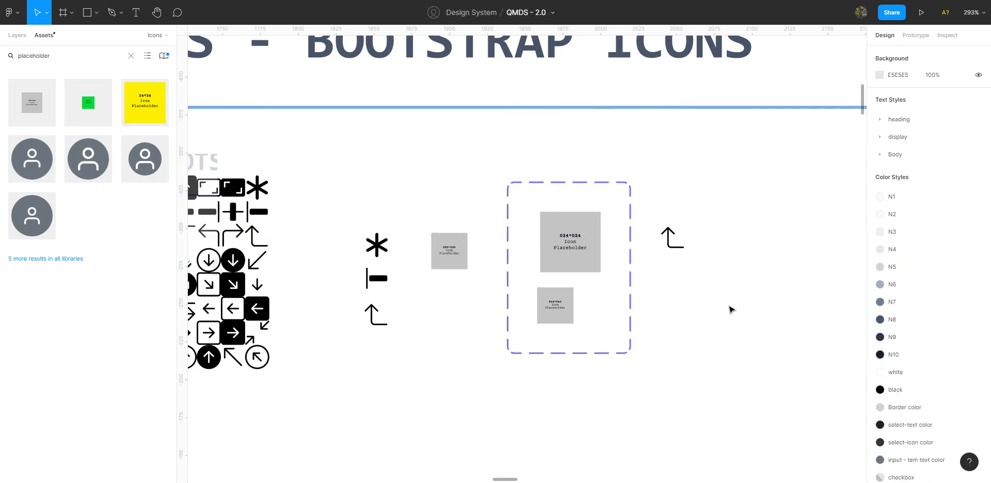